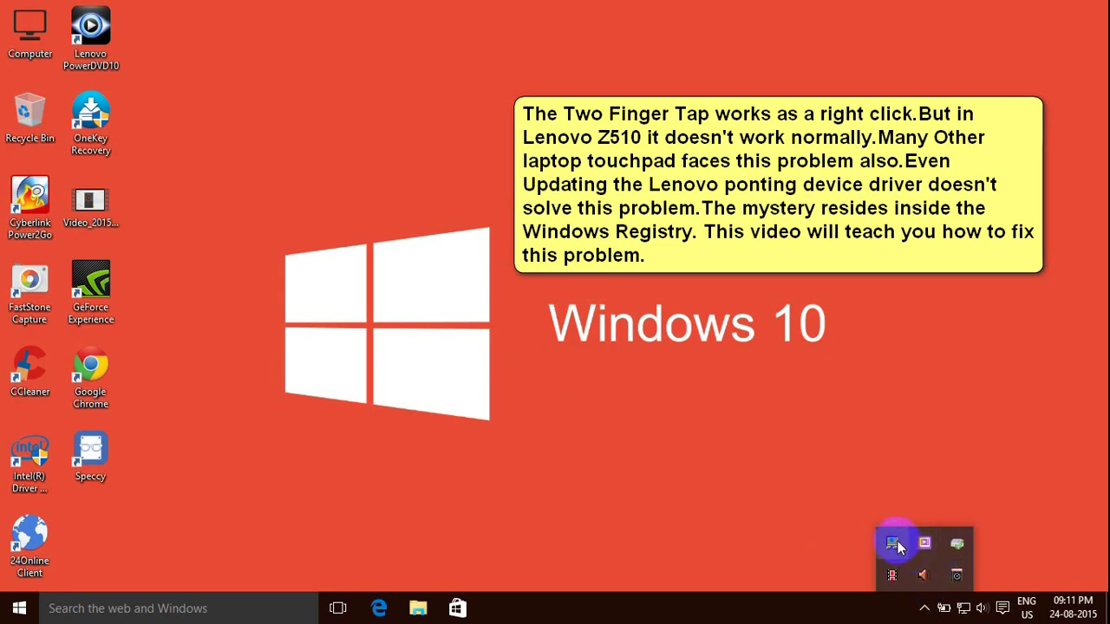
# Step: Review the touchpad's two-finger settings in the Synaptics Control Panel via Pointing Device Properties, and close both dialogs
pyautogui.rightClick(893, 544)
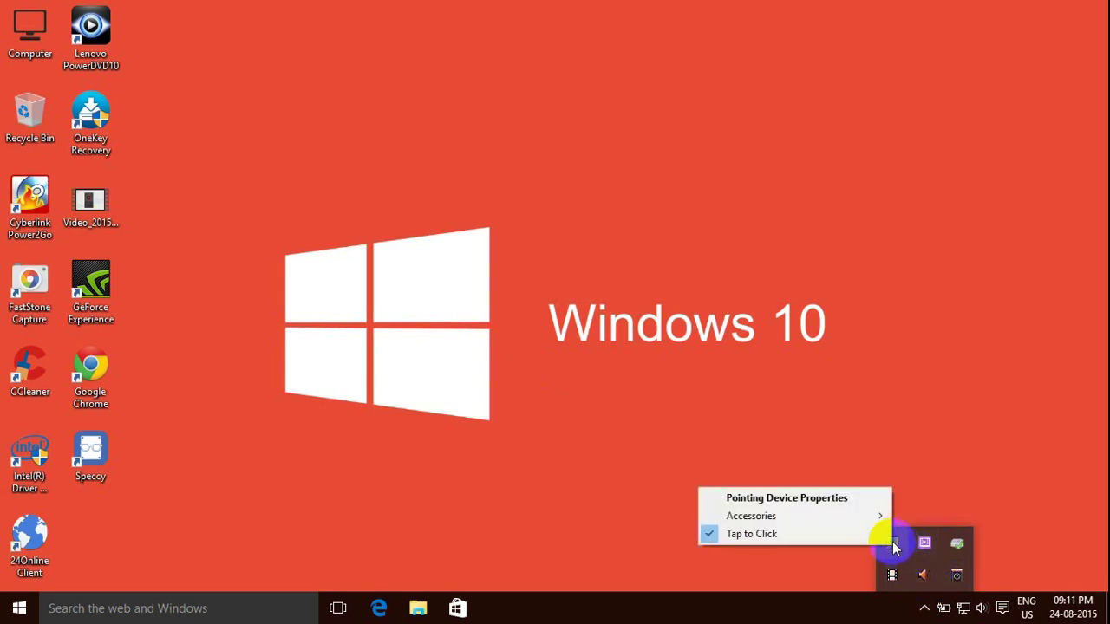
pyautogui.click(848, 501)
pyautogui.click(835, 501)
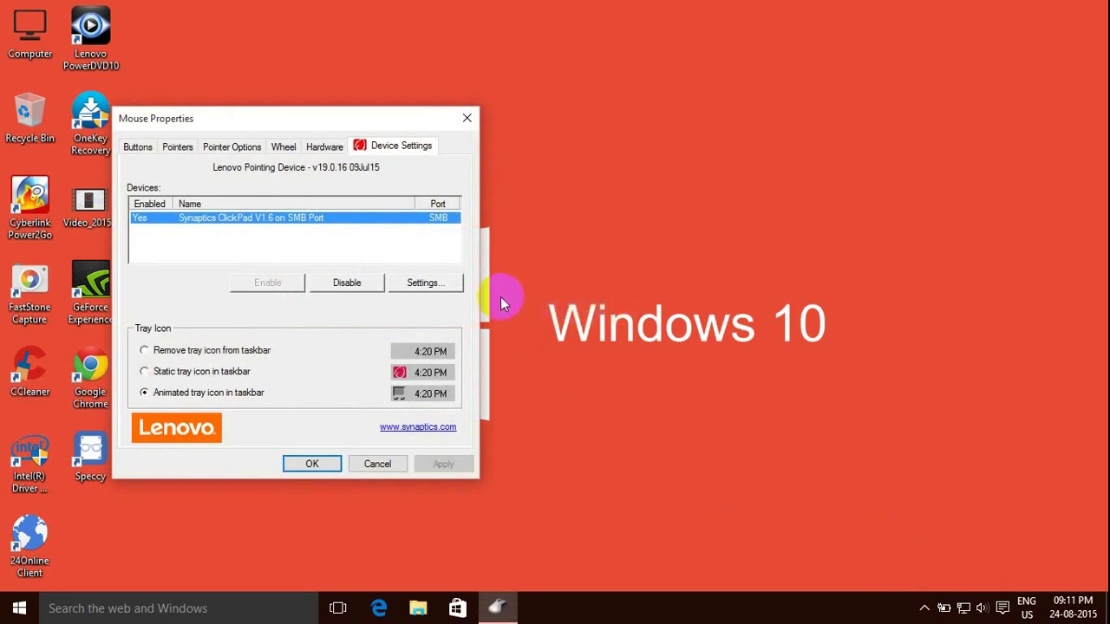
pyautogui.click(436, 286)
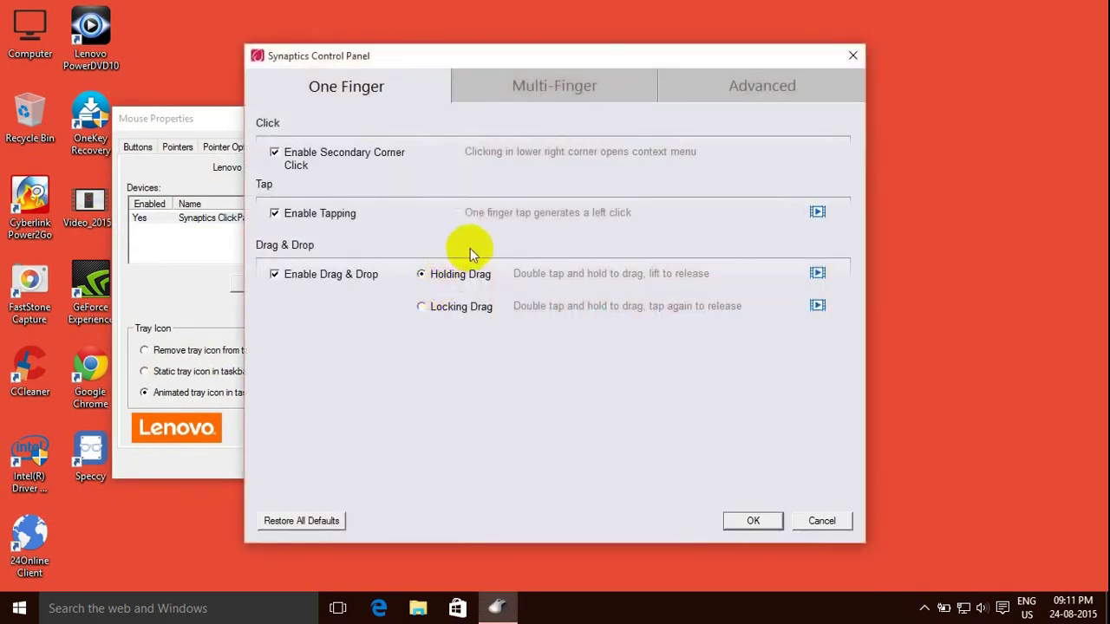
pyautogui.click(537, 80)
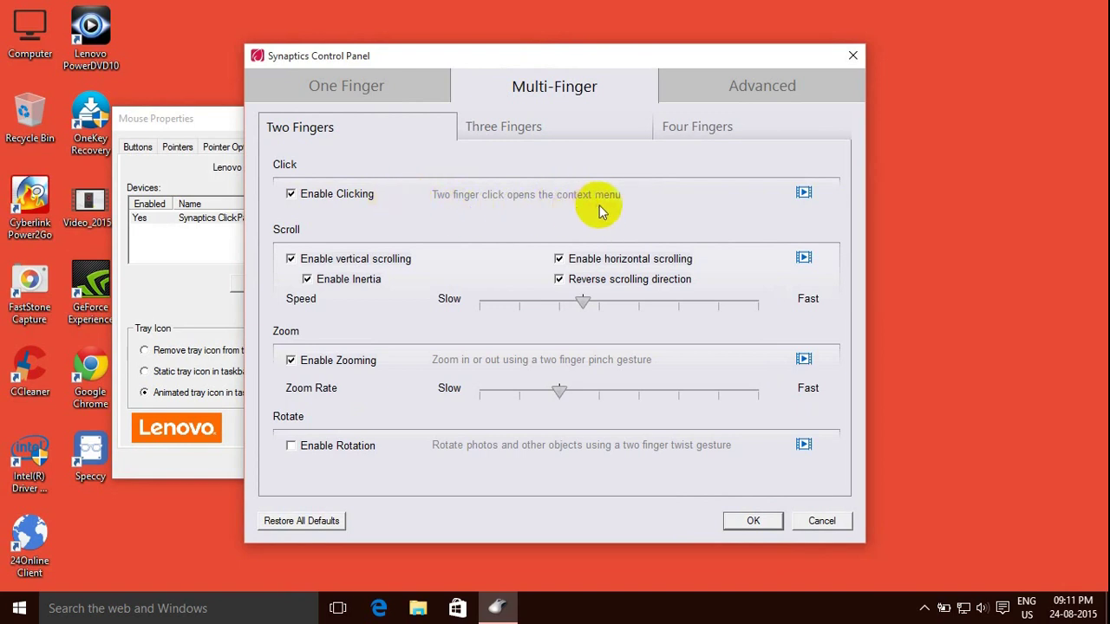
pyautogui.click(746, 521)
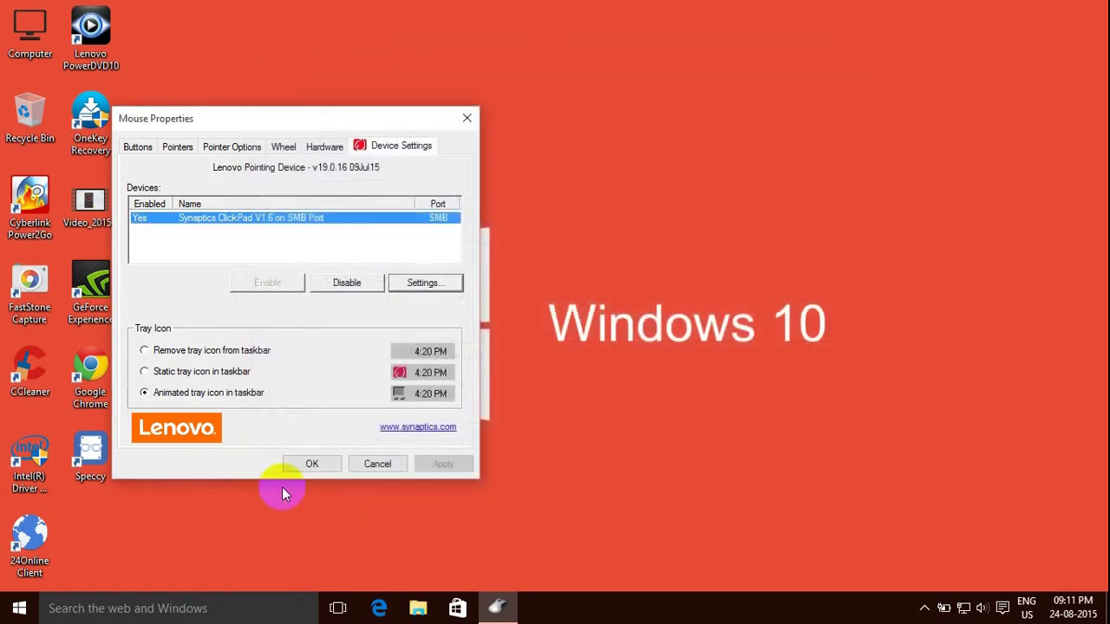
pyautogui.click(317, 465)
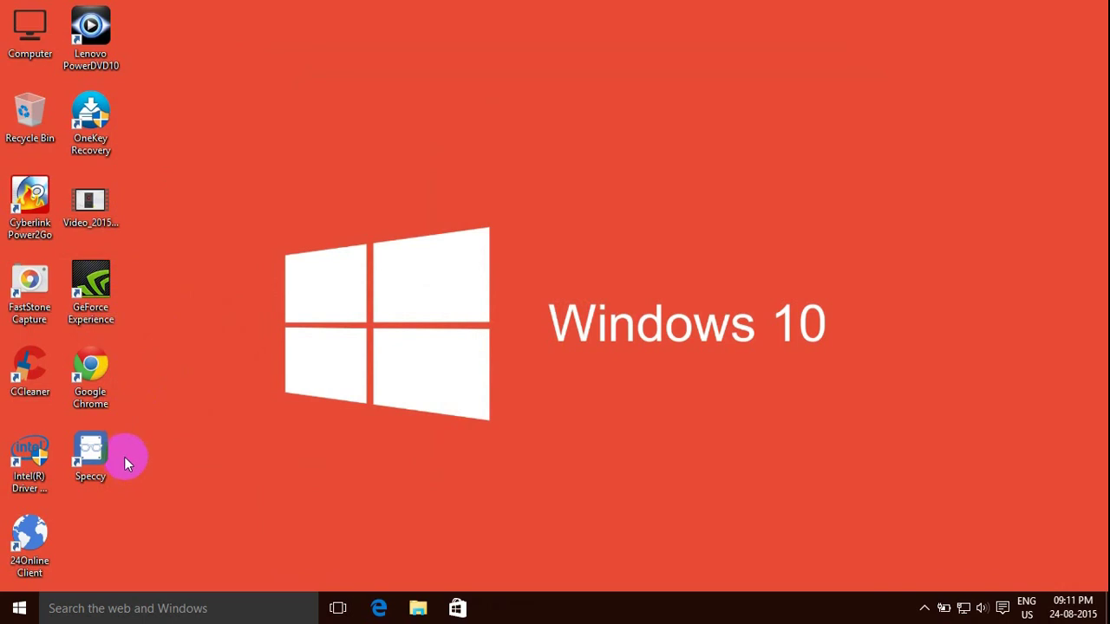
# Step: Test the two-finger tap on the Speccy, Google Chrome, GeForce Experience and video file icons on the desktop
pyautogui.click(89, 457)
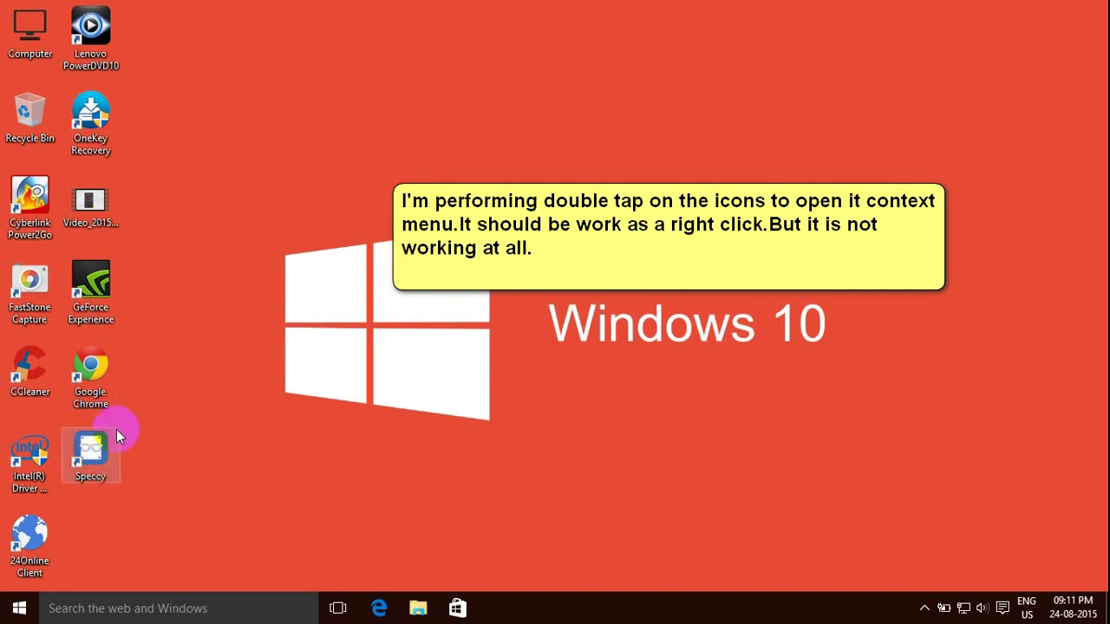
pyautogui.click(99, 394)
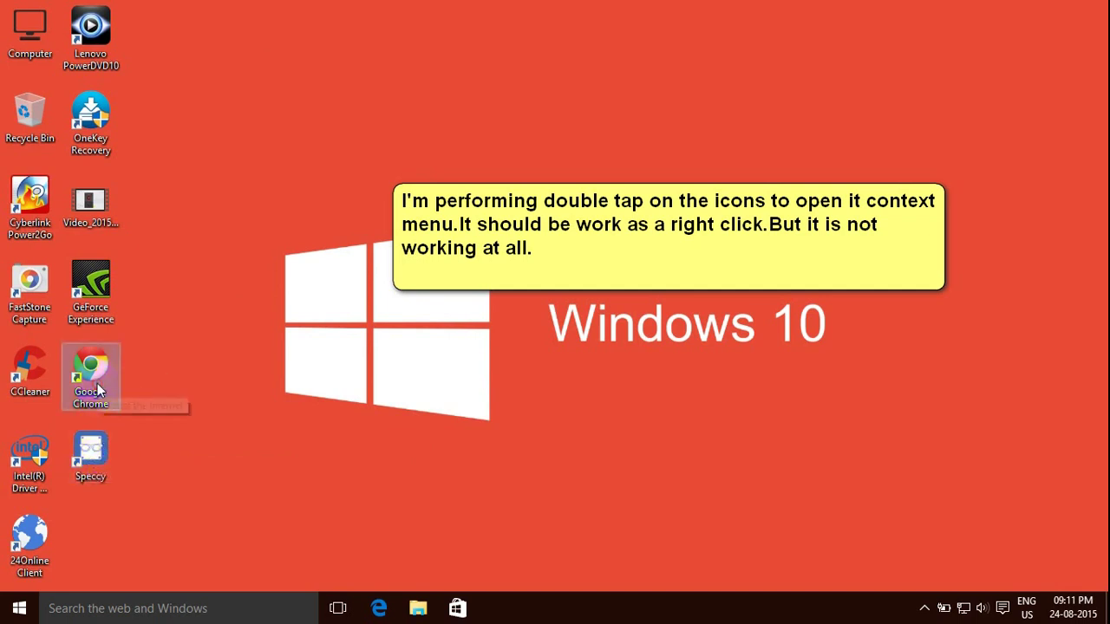
pyautogui.click(166, 303)
pyautogui.click(84, 293)
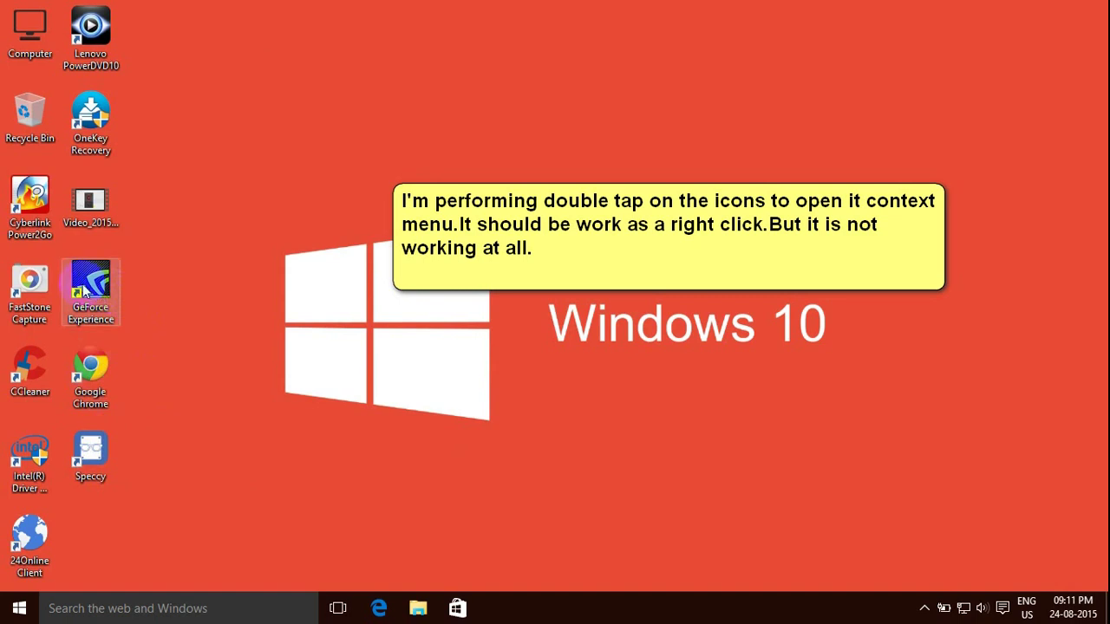
pyautogui.click(147, 255)
pyautogui.click(103, 176)
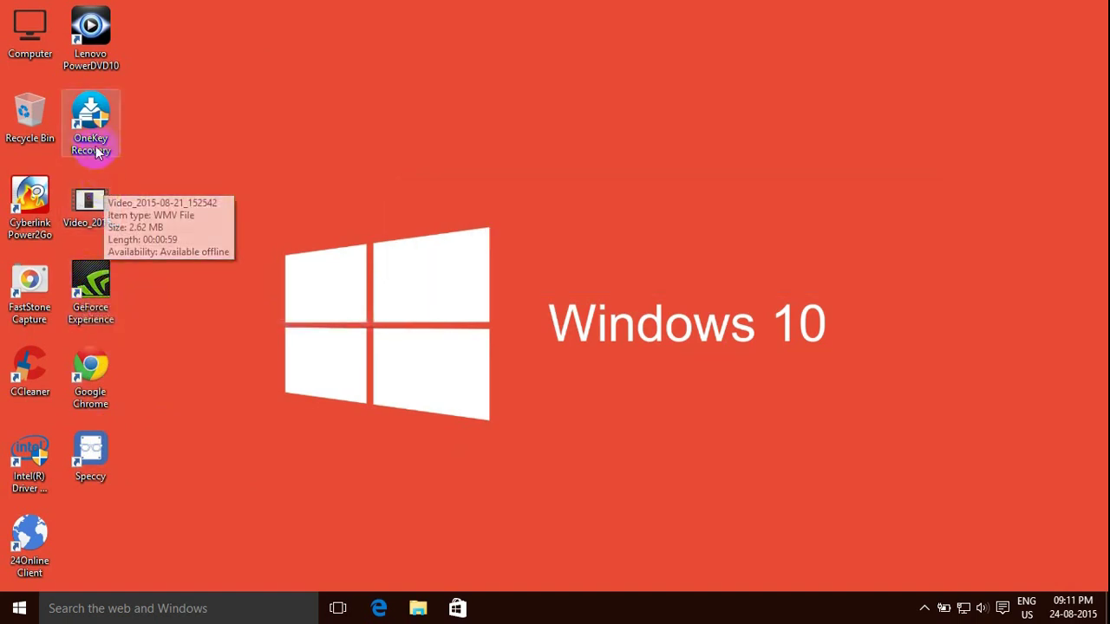
pyautogui.click(94, 229)
pyautogui.click(93, 230)
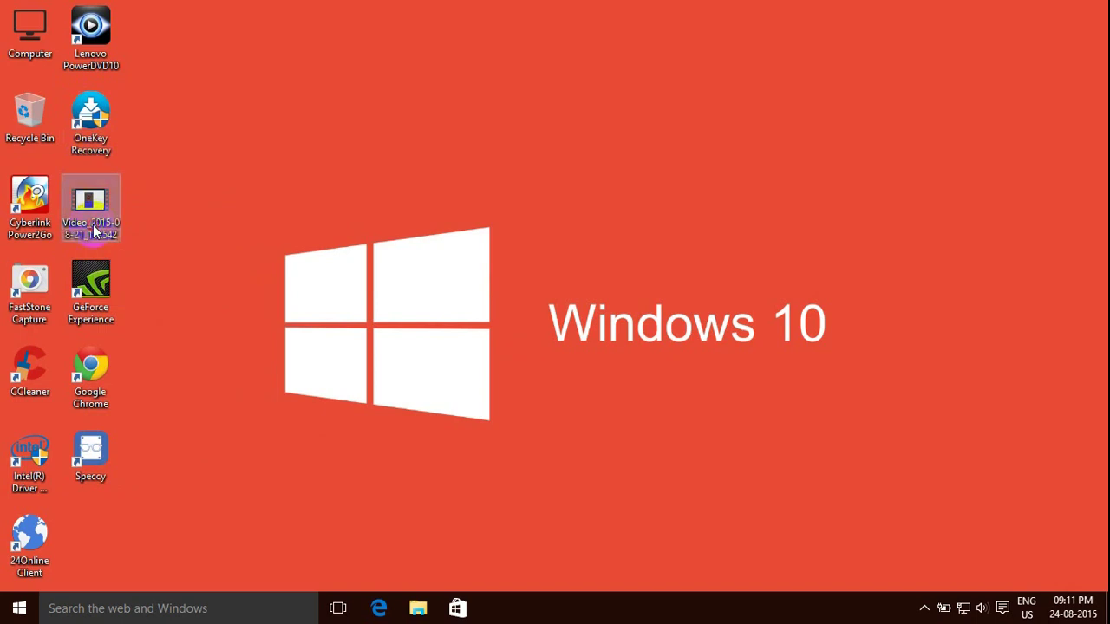
pyautogui.click(141, 195)
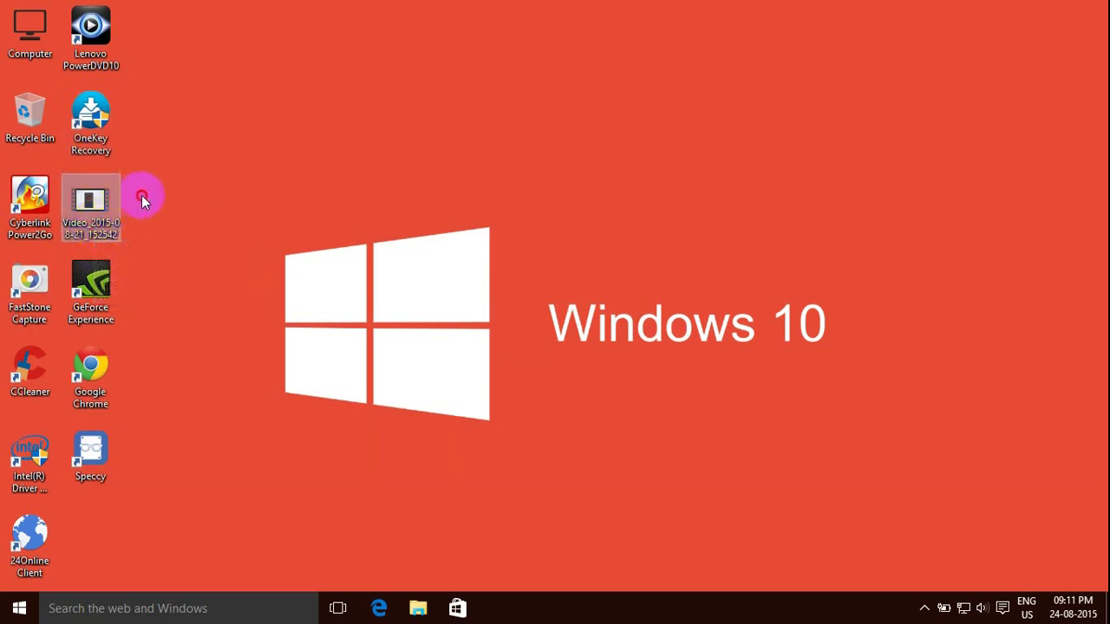
pyautogui.click(67, 497)
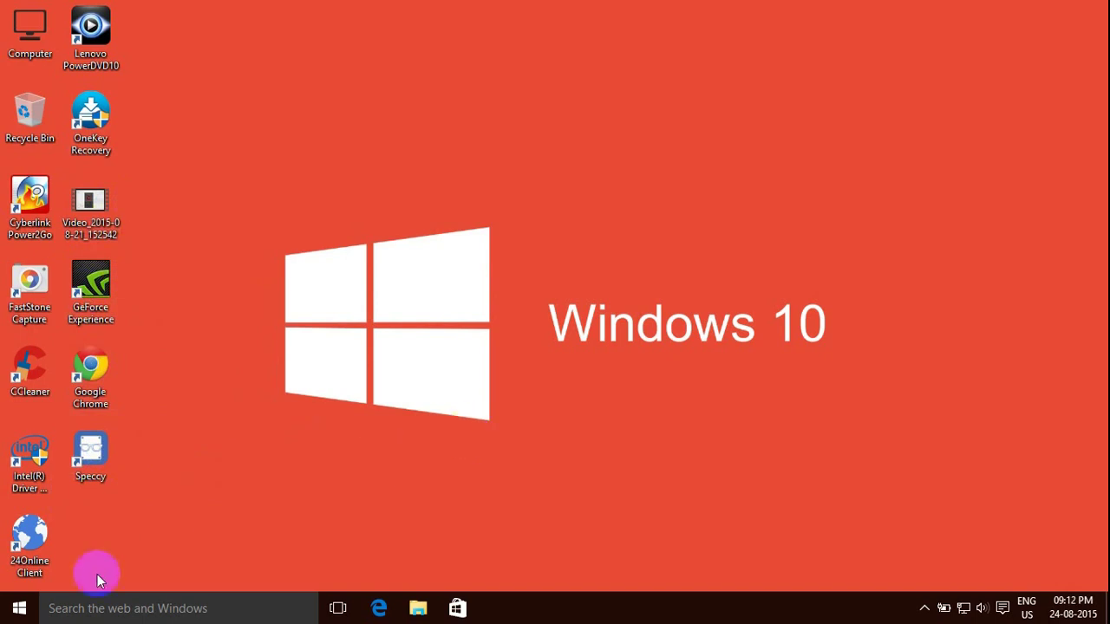
pyautogui.click(14, 612)
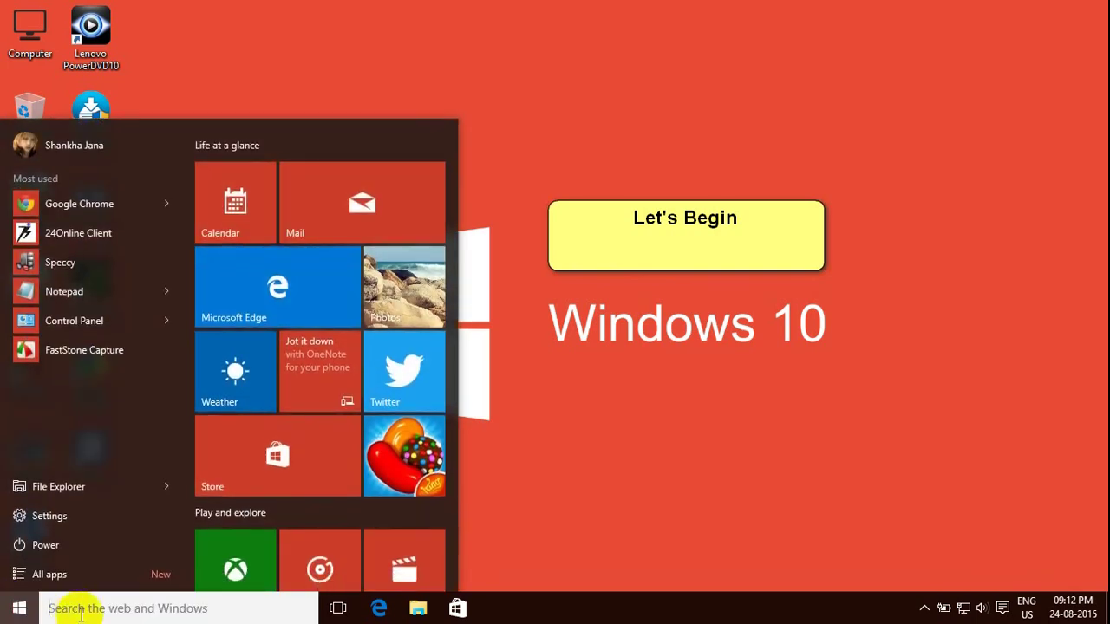
pyautogui.click(14, 612)
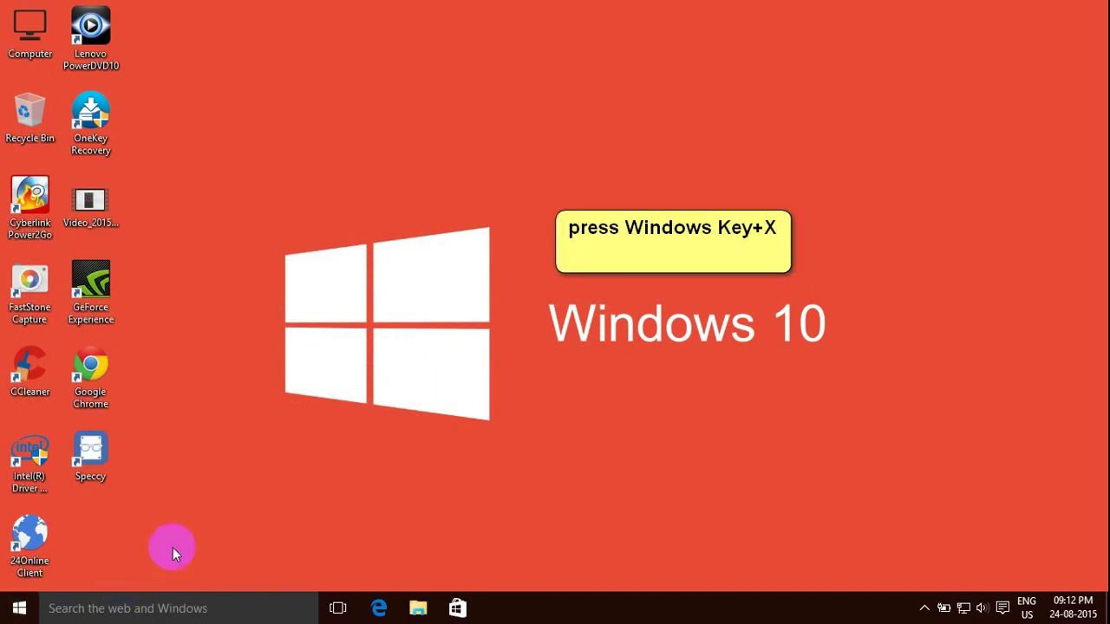
# Step: Launch Registry Editor by running regedit, and maximize its window
pyautogui.press('super+r')
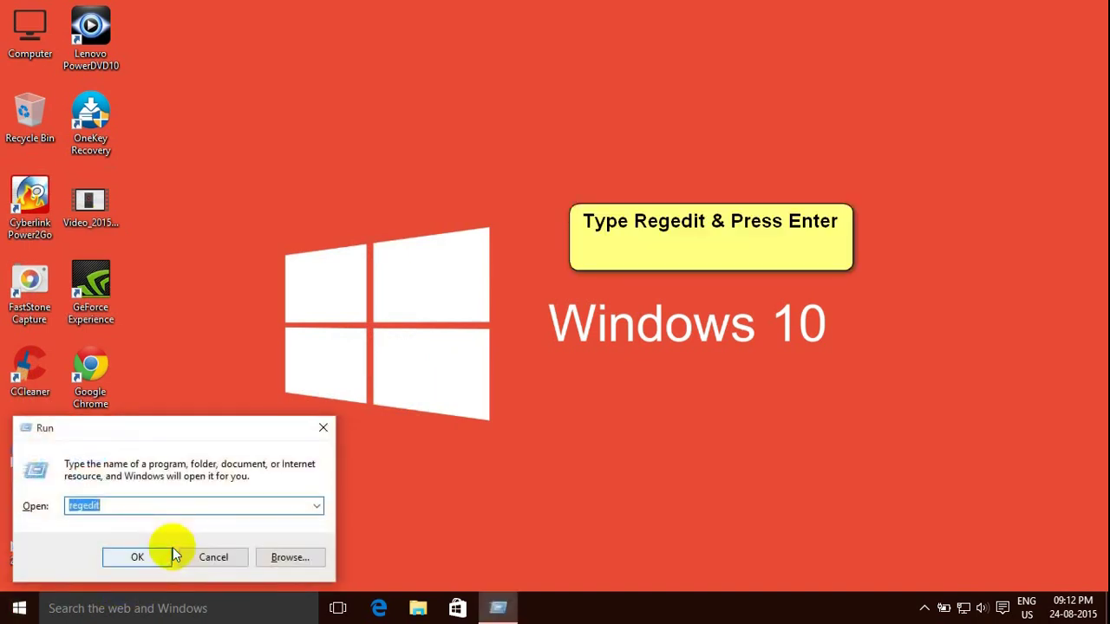
pyautogui.write('regedi')
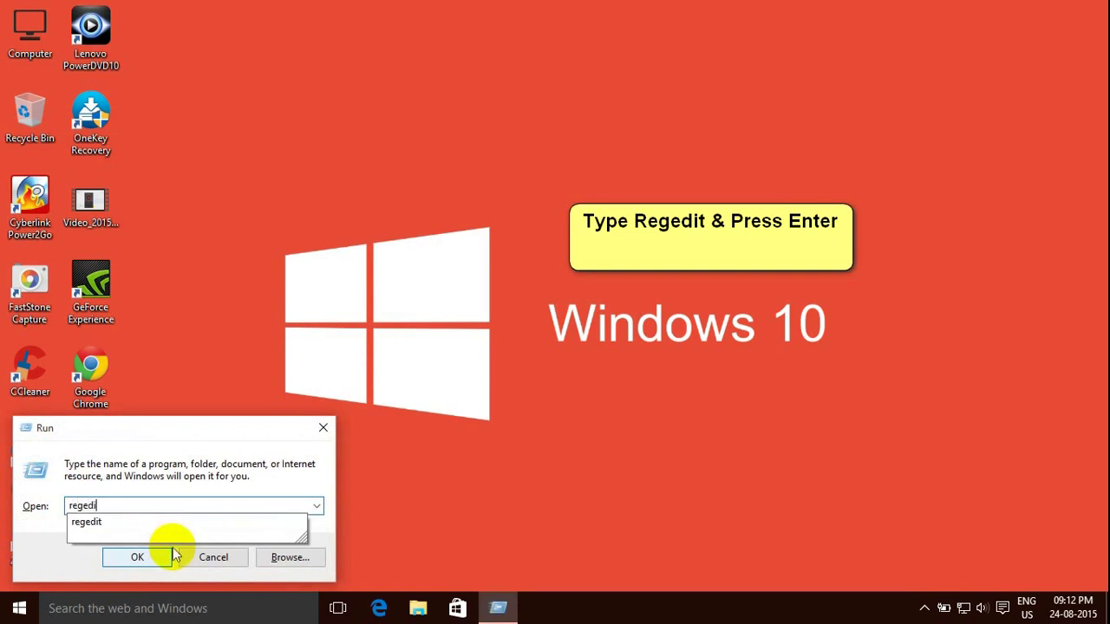
pyautogui.write('t')
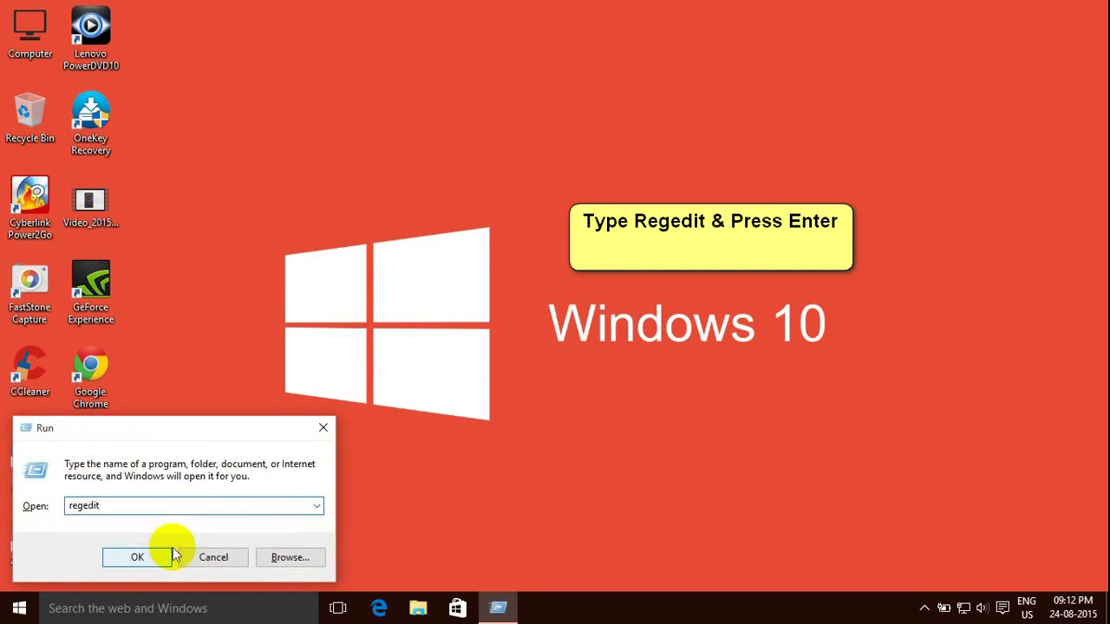
pyautogui.press('Return')
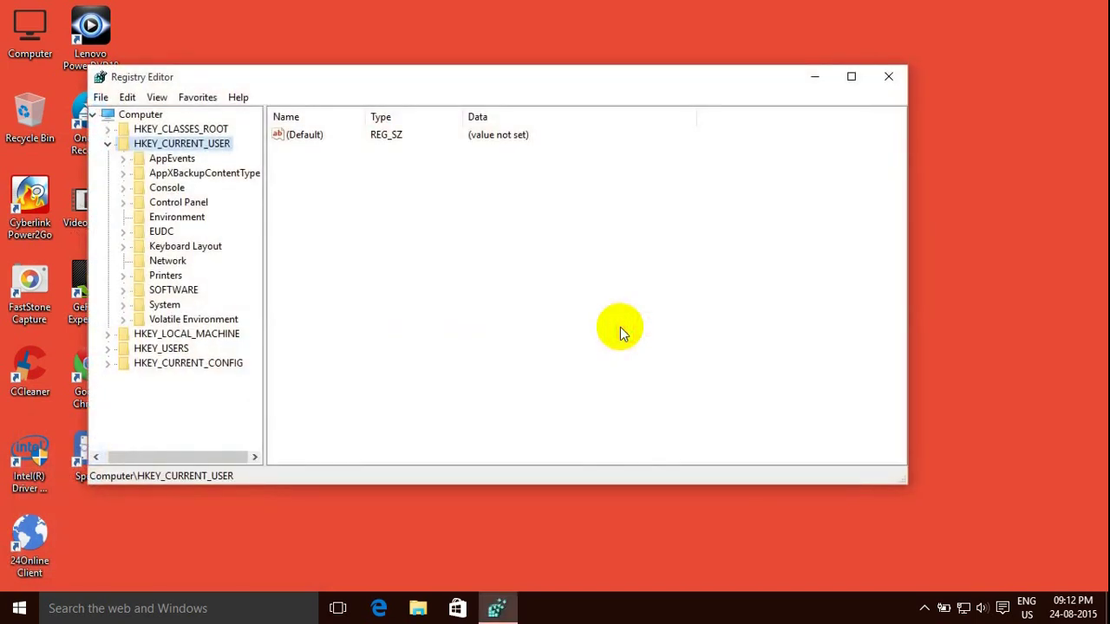
pyautogui.click(109, 144)
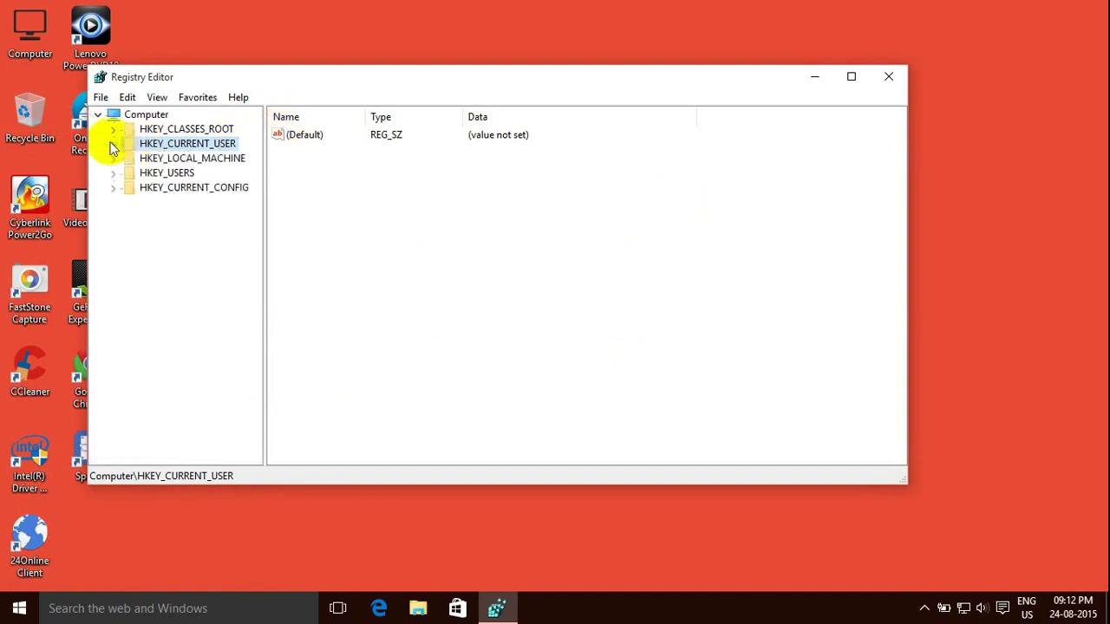
pyautogui.click(850, 78)
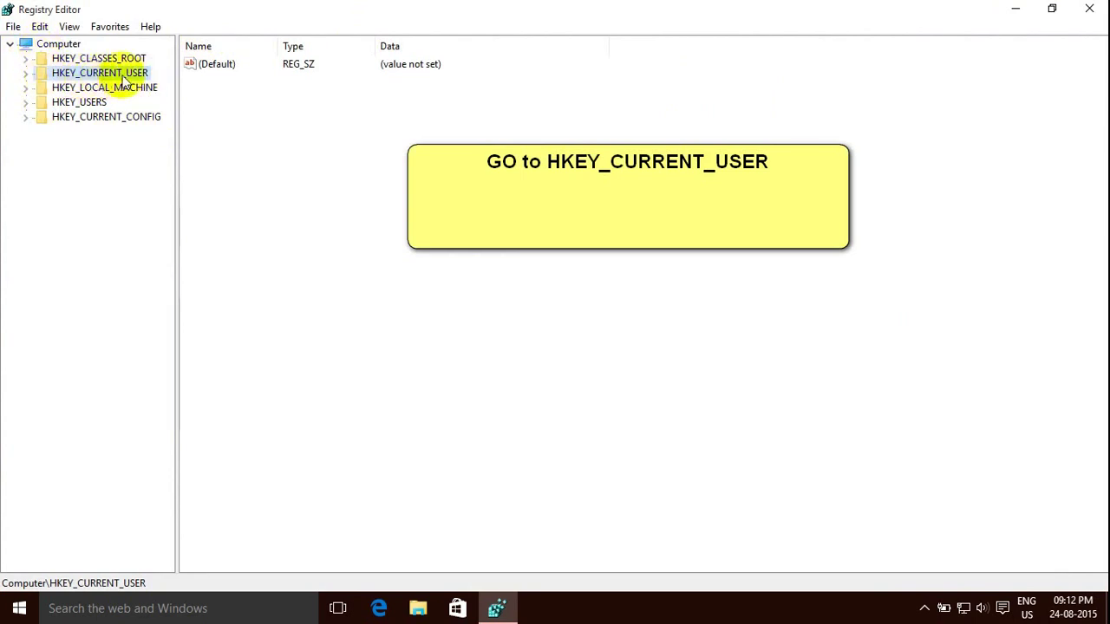
# Step: Expand the registry tree to the subkeys of HKEY_CURRENT_USER\SOFTWARE\Synaptics
pyautogui.click(26, 74)
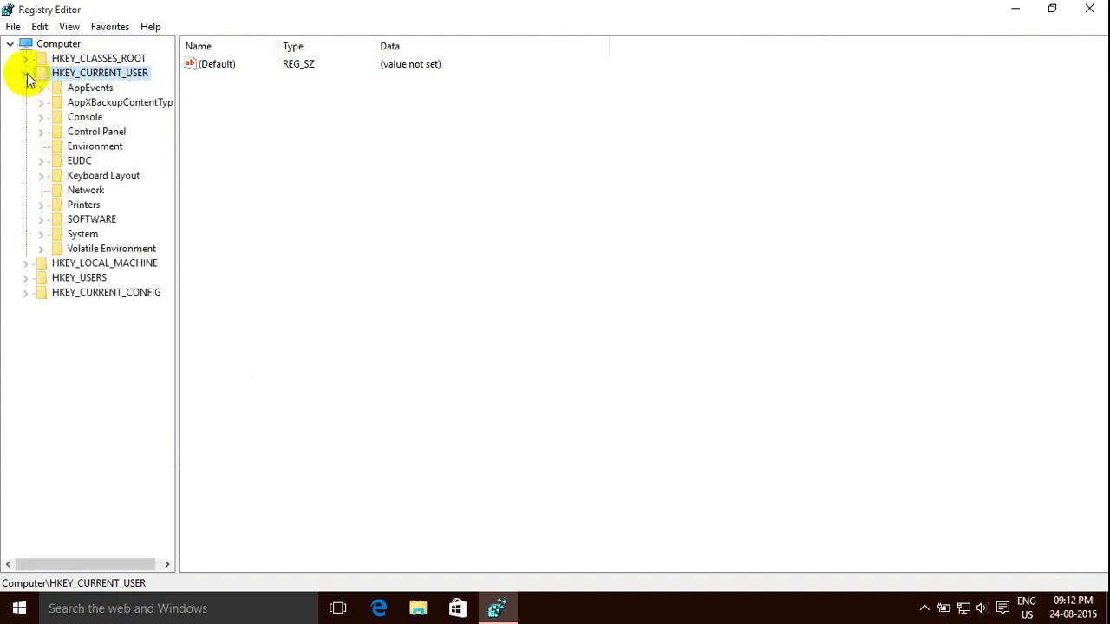
pyautogui.click(92, 220)
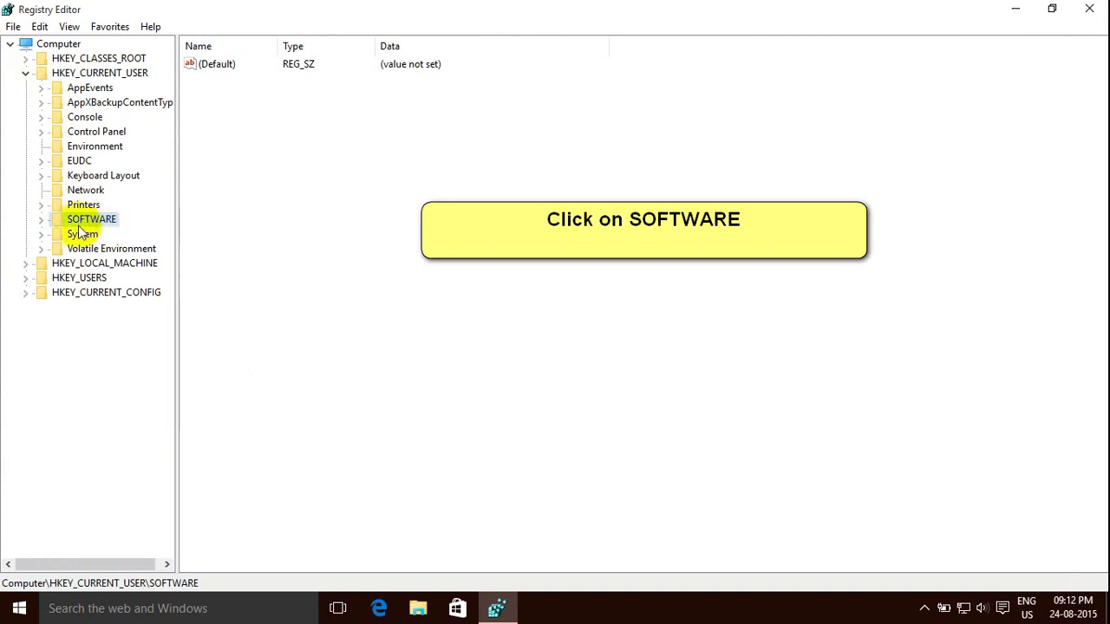
pyautogui.click(40, 220)
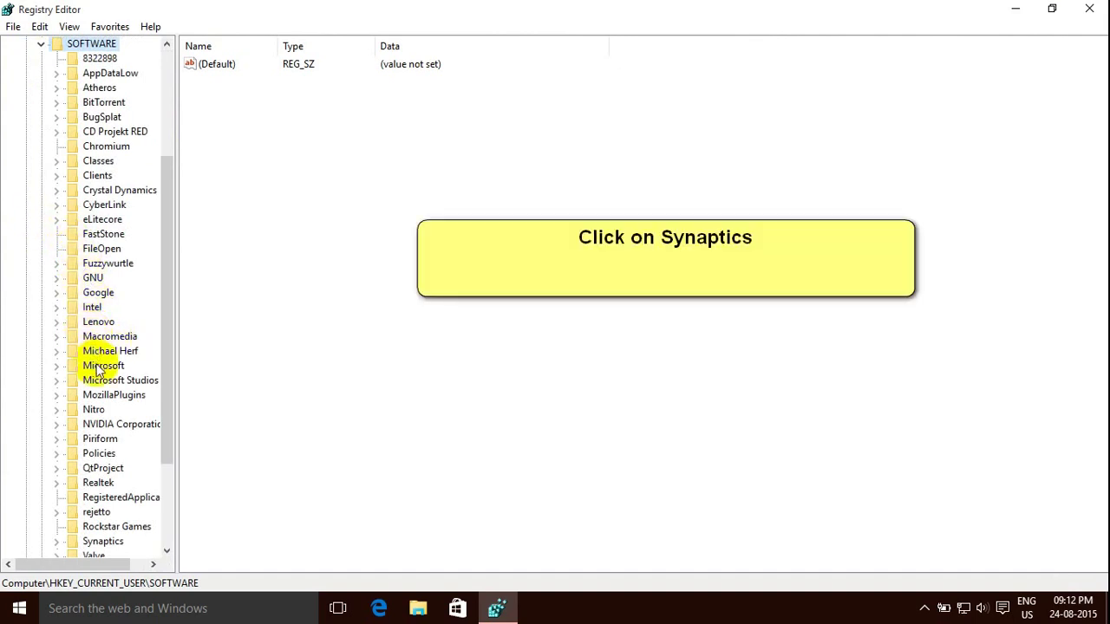
pyautogui.scroll(-3, 102, 371)
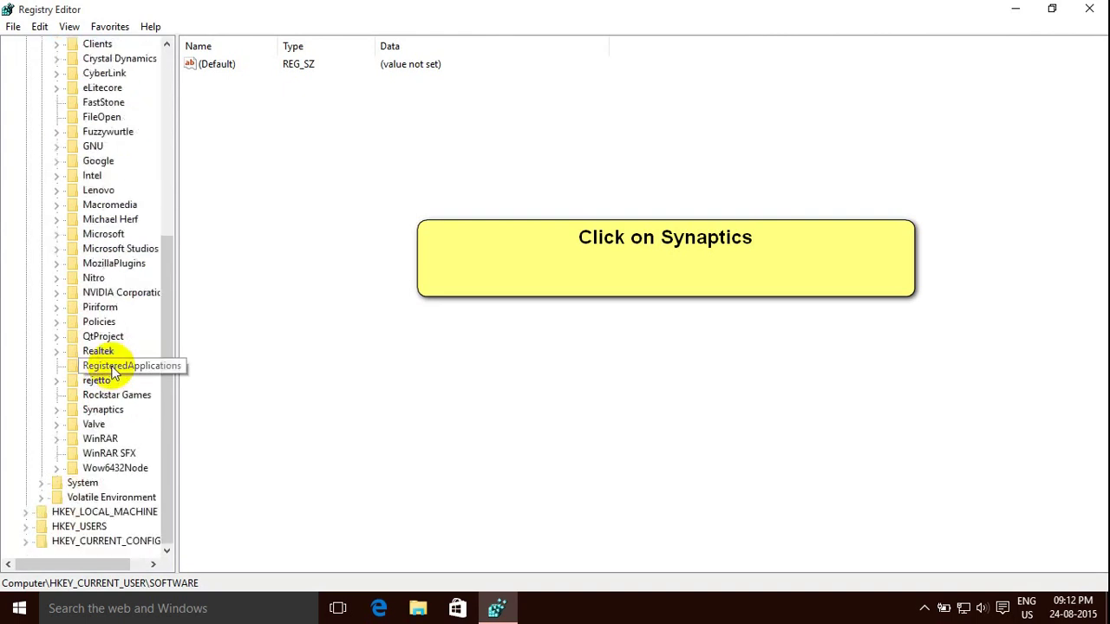
pyautogui.click(90, 413)
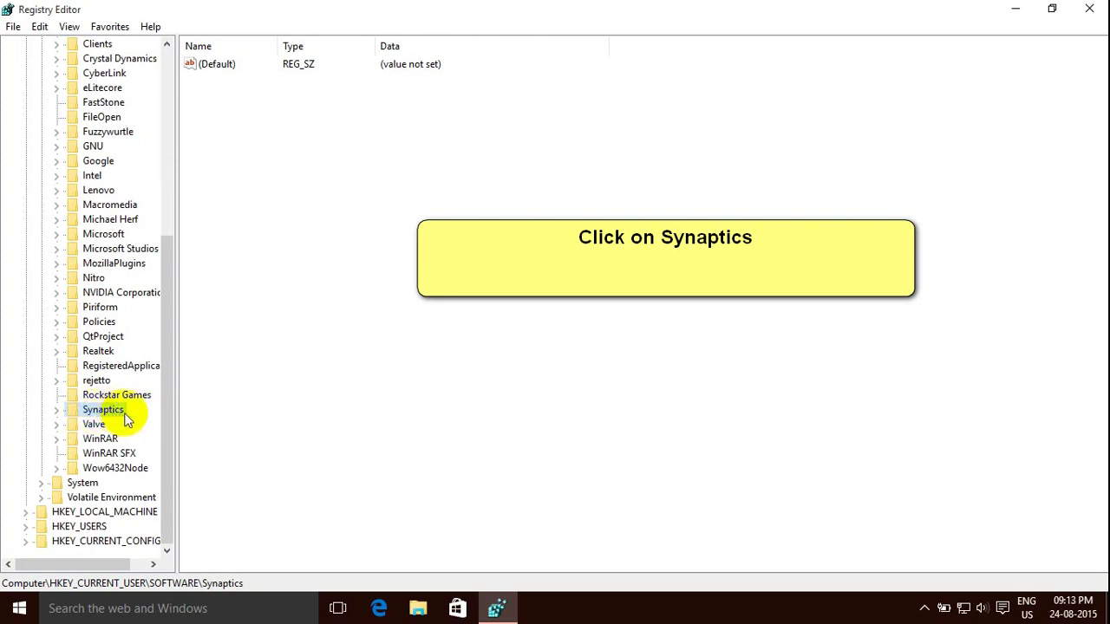
pyautogui.click(57, 413)
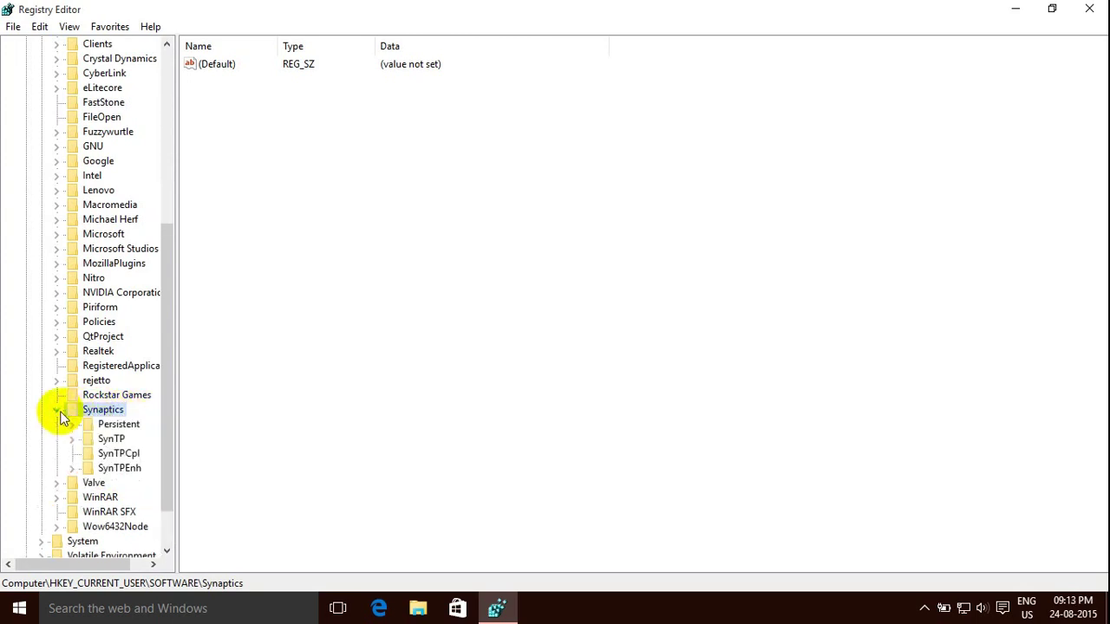
# Step: Expand the SynTP key under Synaptics and open its TouchPadSMB2cTM2334 subkey
pyautogui.click(107, 440)
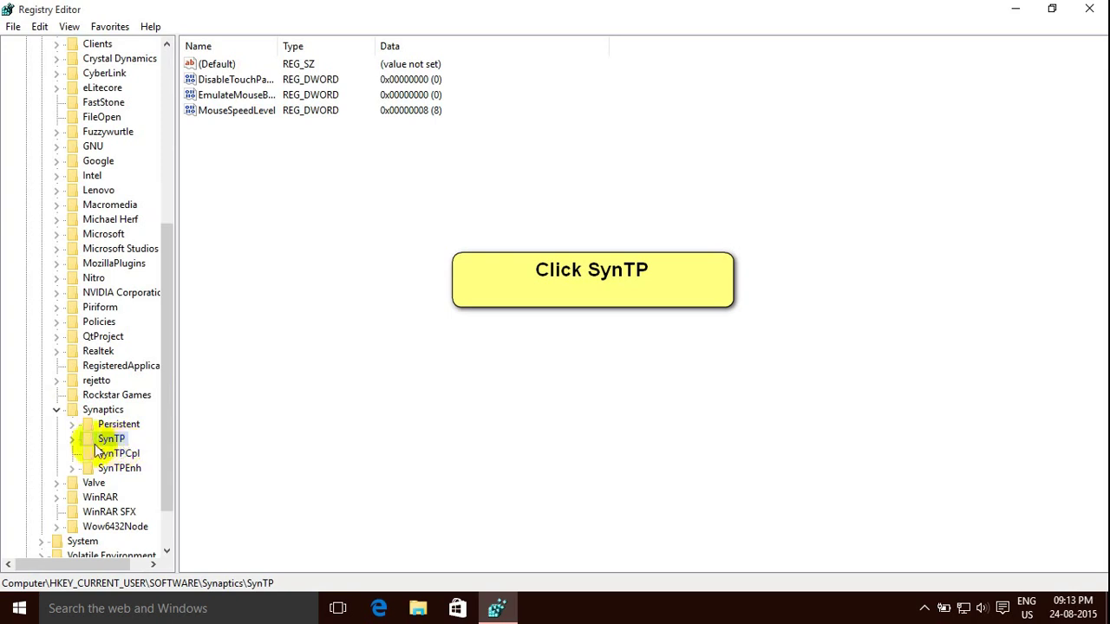
pyautogui.click(73, 439)
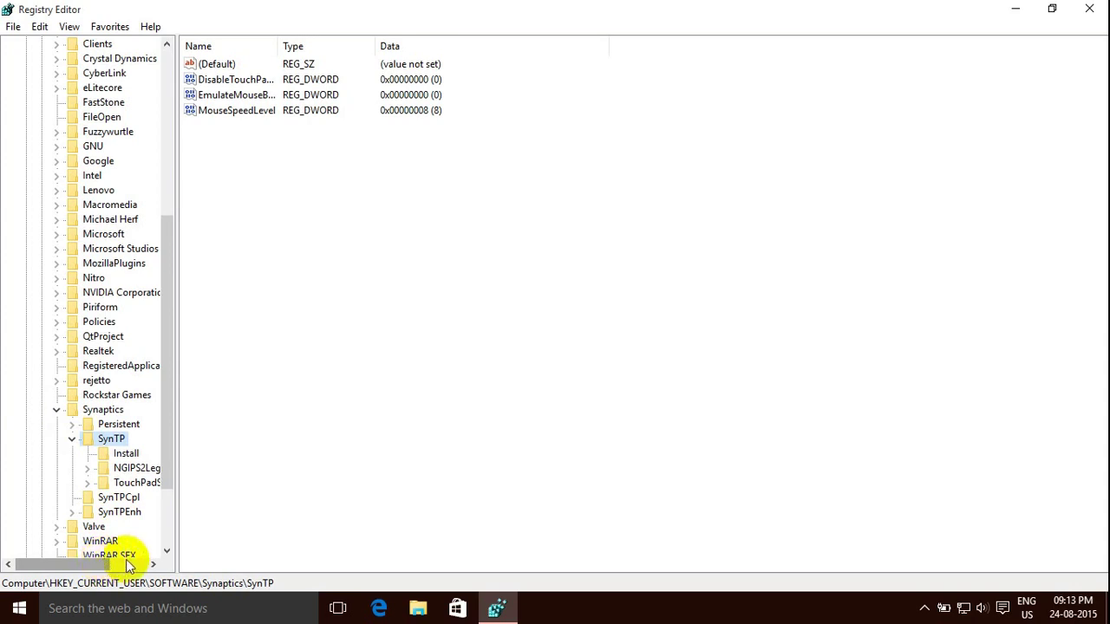
pyautogui.moveTo(98, 564); pyautogui.dragTo(130, 564)
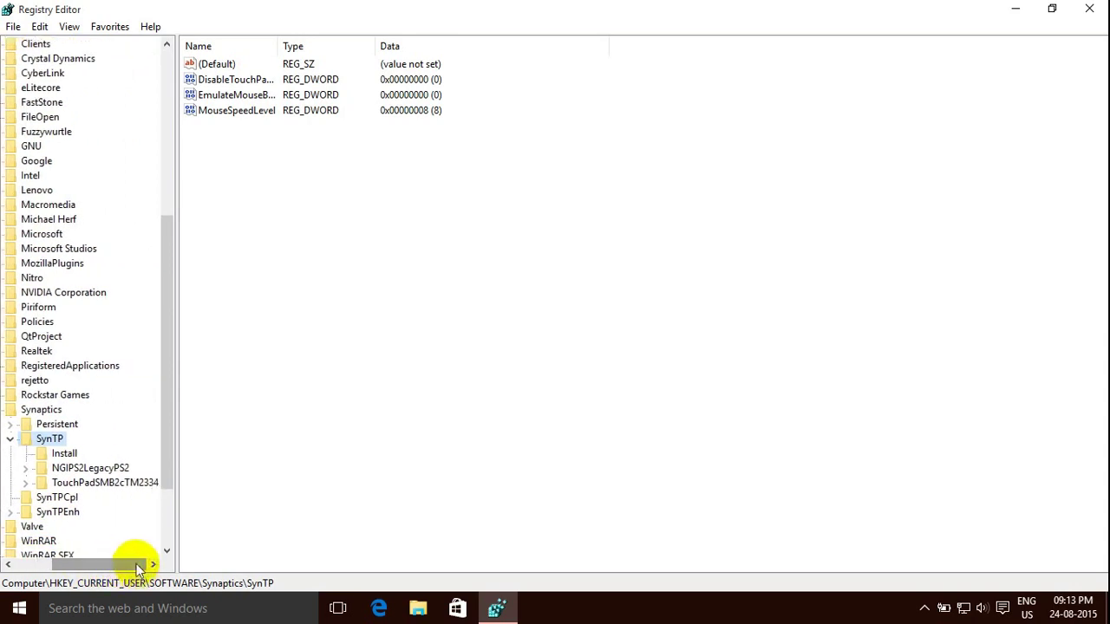
pyautogui.click(95, 483)
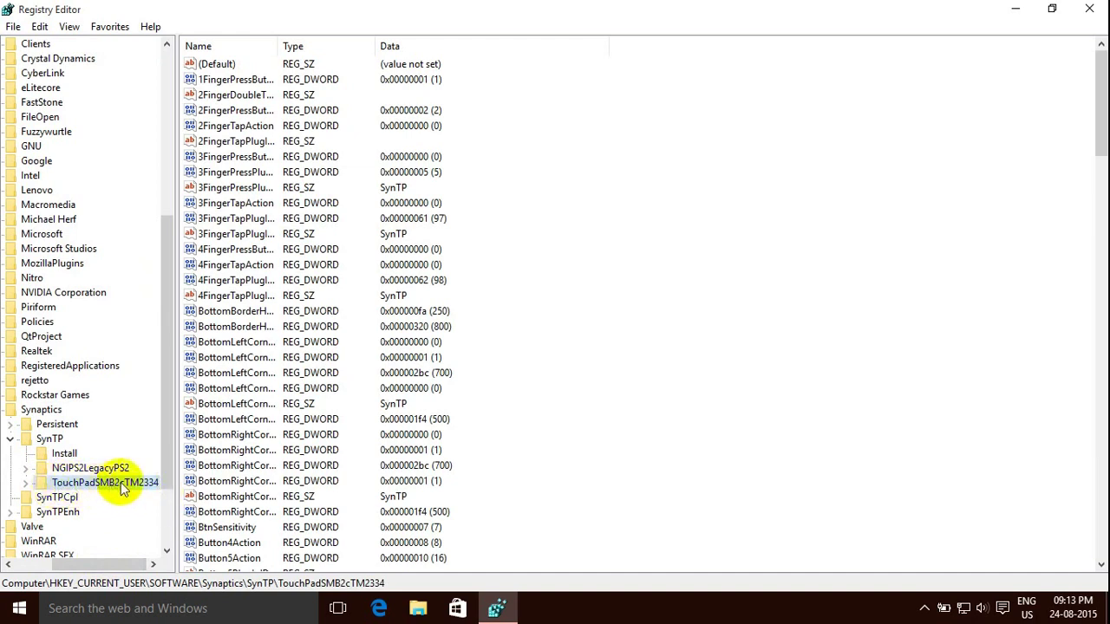
# Step: Select the MultiFingerTapFlags value in the TouchPadSMB2cTM2334 key
pyautogui.click(263, 173)
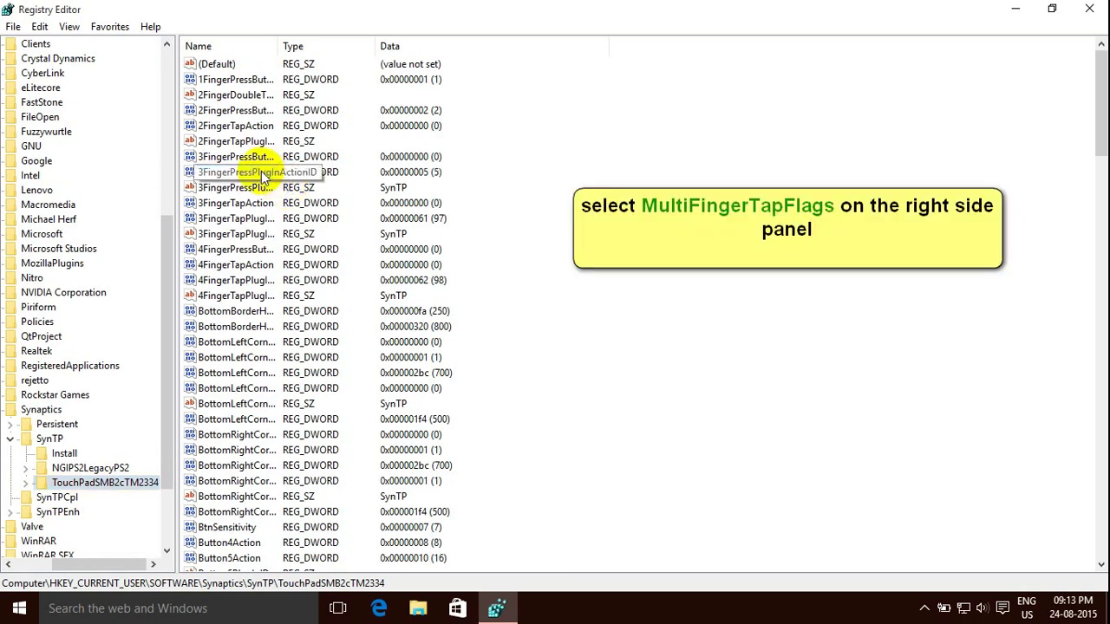
pyautogui.press('m')
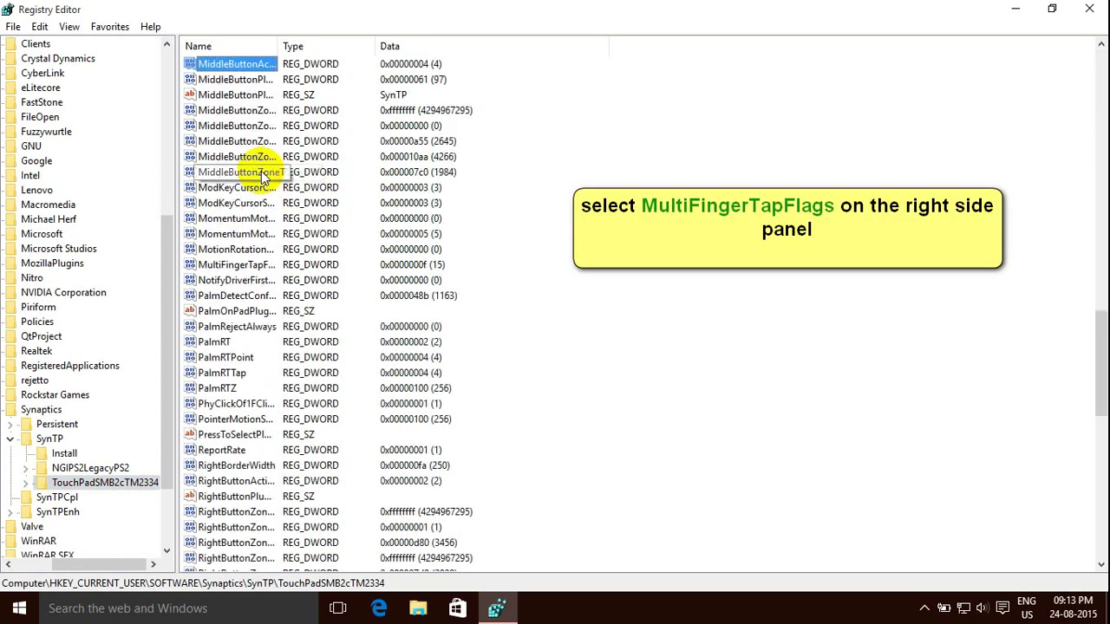
pyautogui.press('m')
pyautogui.press('m')
pyautogui.press('m')
pyautogui.press('m')
pyautogui.press('m')
pyautogui.press('m')
pyautogui.press('m')
pyautogui.press('m')
pyautogui.press('m')
pyautogui.press('m')
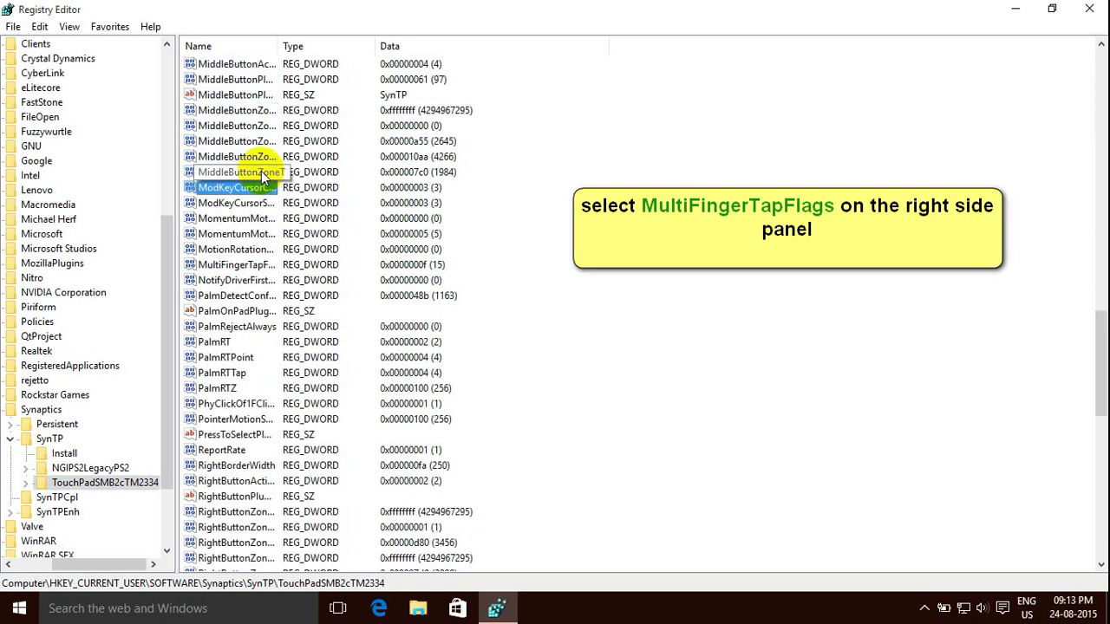
pyautogui.press('m')
pyautogui.press('m')
pyautogui.press('m')
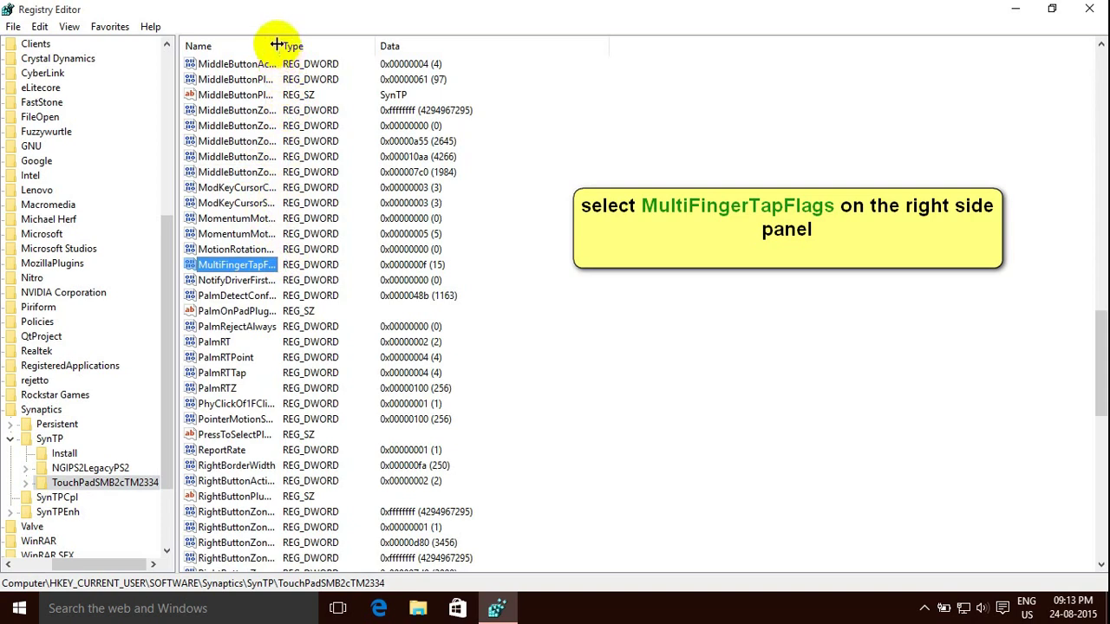
# Step: Widen the Name column to show full value names, and set the MultiFingerTapFlags value data to 3 in hexadecimal
pyautogui.moveTo(277, 45); pyautogui.dragTo(379, 47)
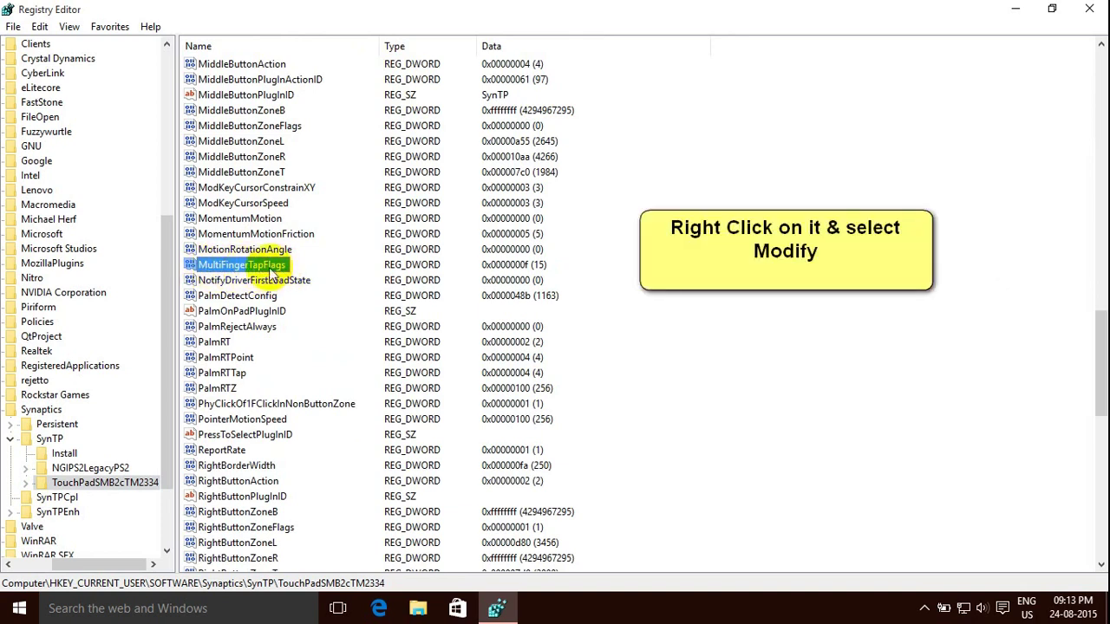
pyautogui.rightClick(273, 274)
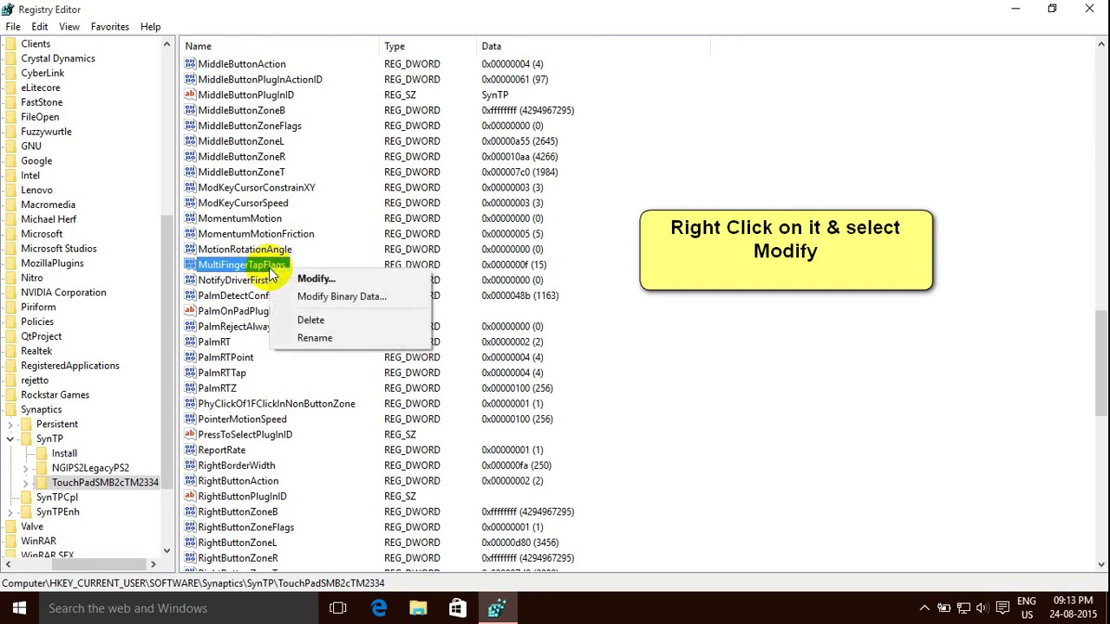
pyautogui.click(349, 287)
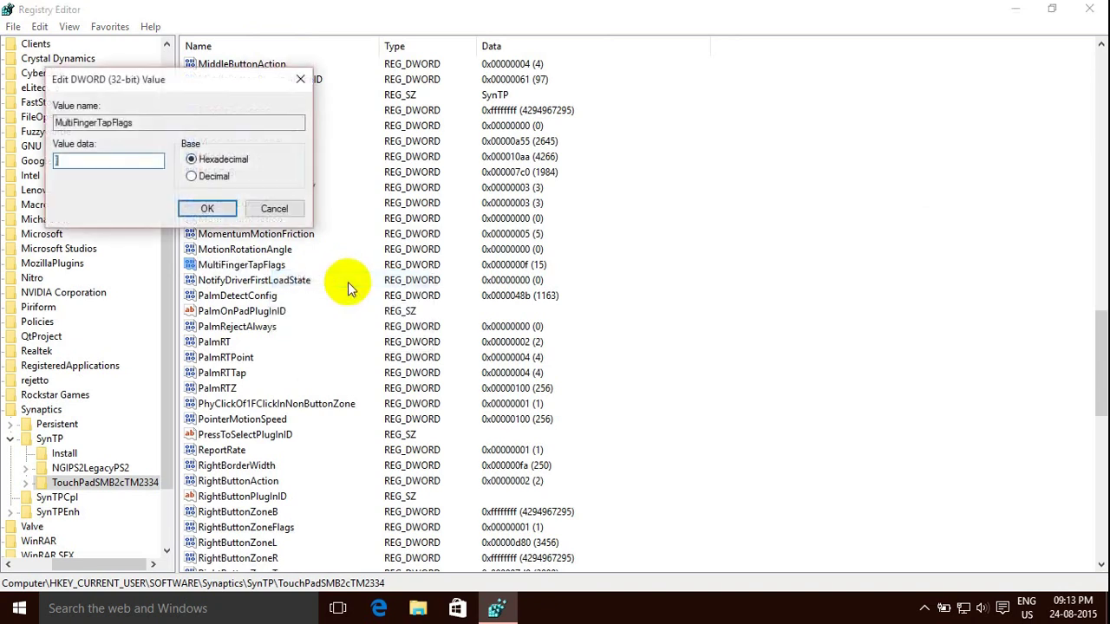
pyautogui.click(87, 168)
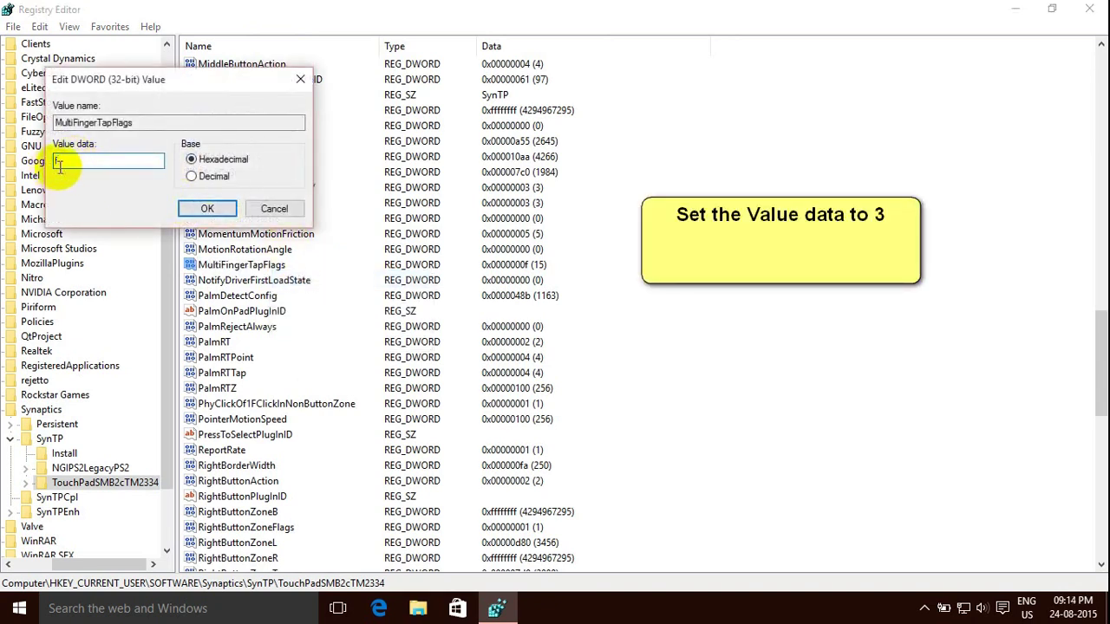
pyautogui.moveTo(74, 165); pyautogui.dragTo(46, 163)
pyautogui.write('3')
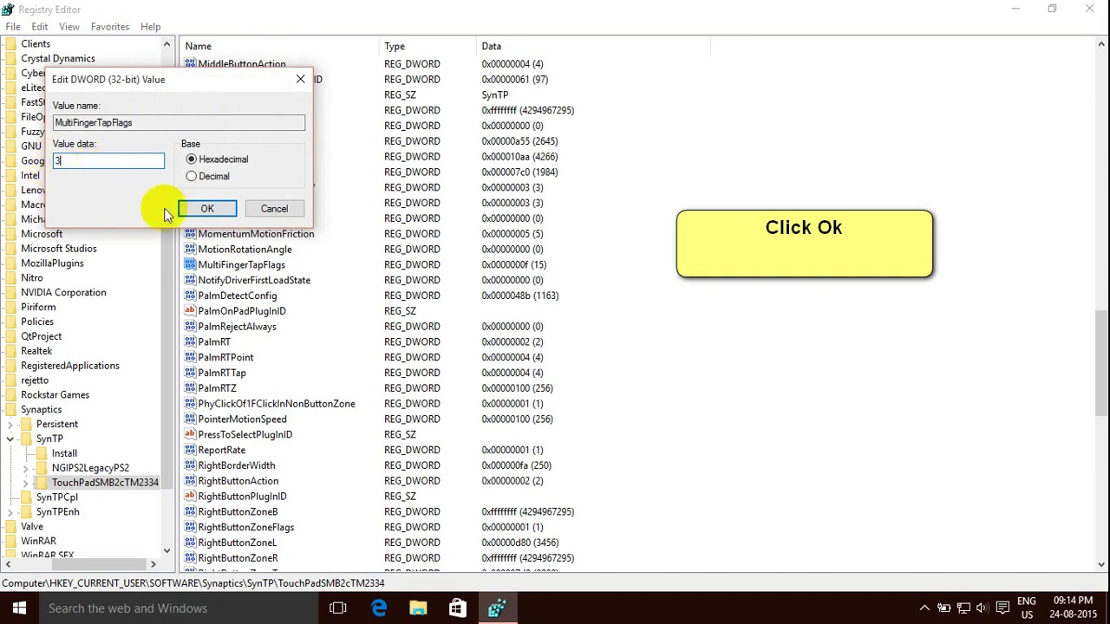
pyautogui.click(206, 209)
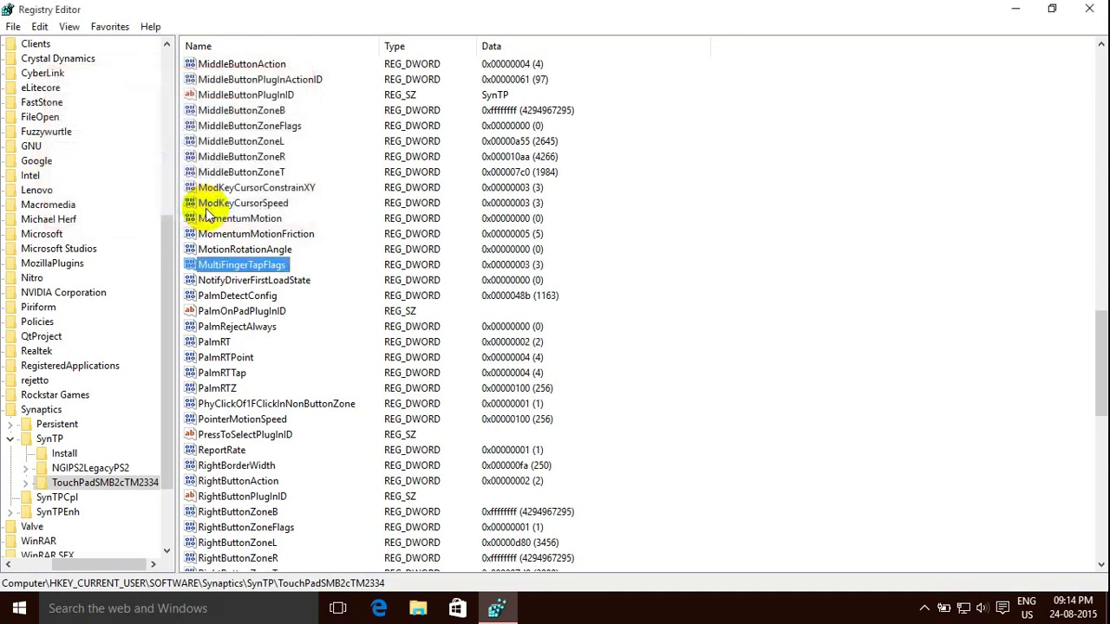
# Step: Set the value data of 2FingerTapAction in the TouchPadSMB2cTM2334 key to 2 in hexadecimal
pyautogui.click(233, 297)
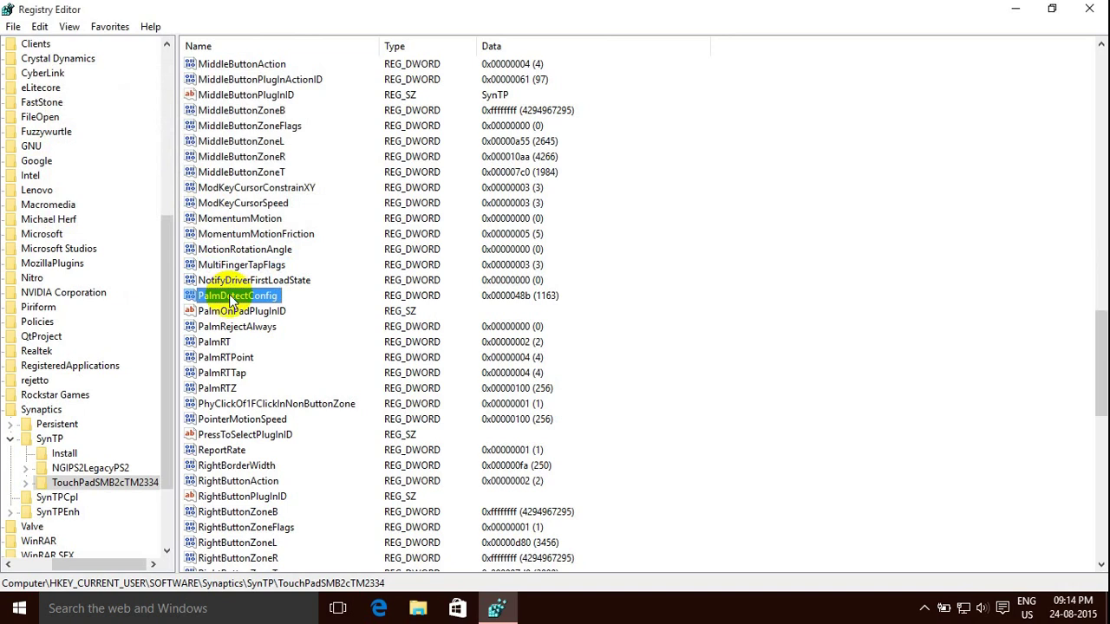
pyautogui.press('Home')
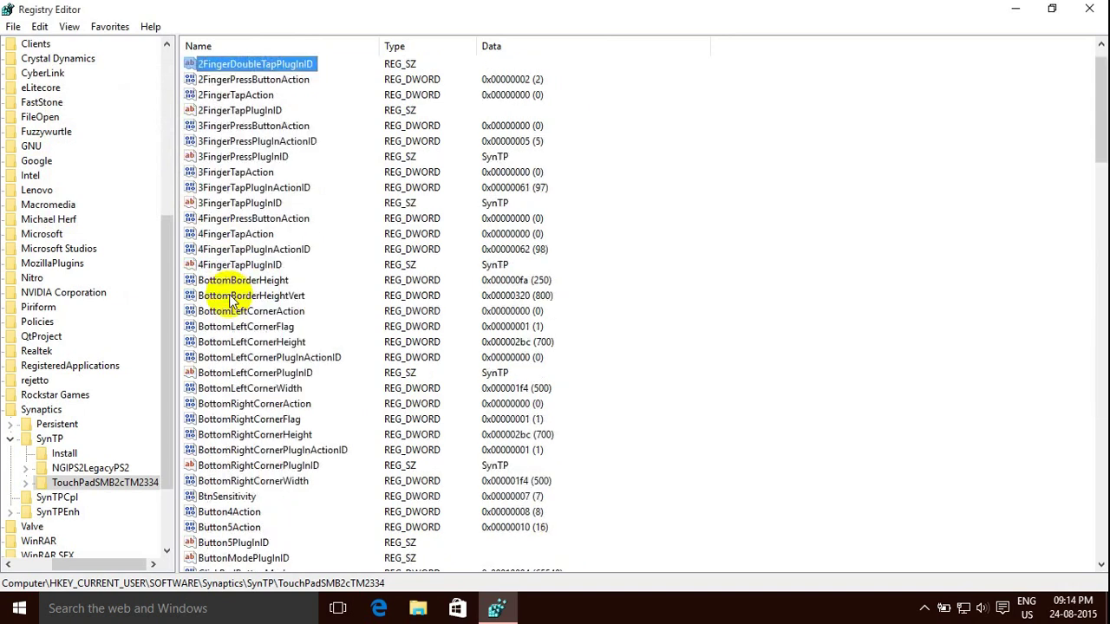
pyautogui.press('Down')
pyautogui.press('Down')
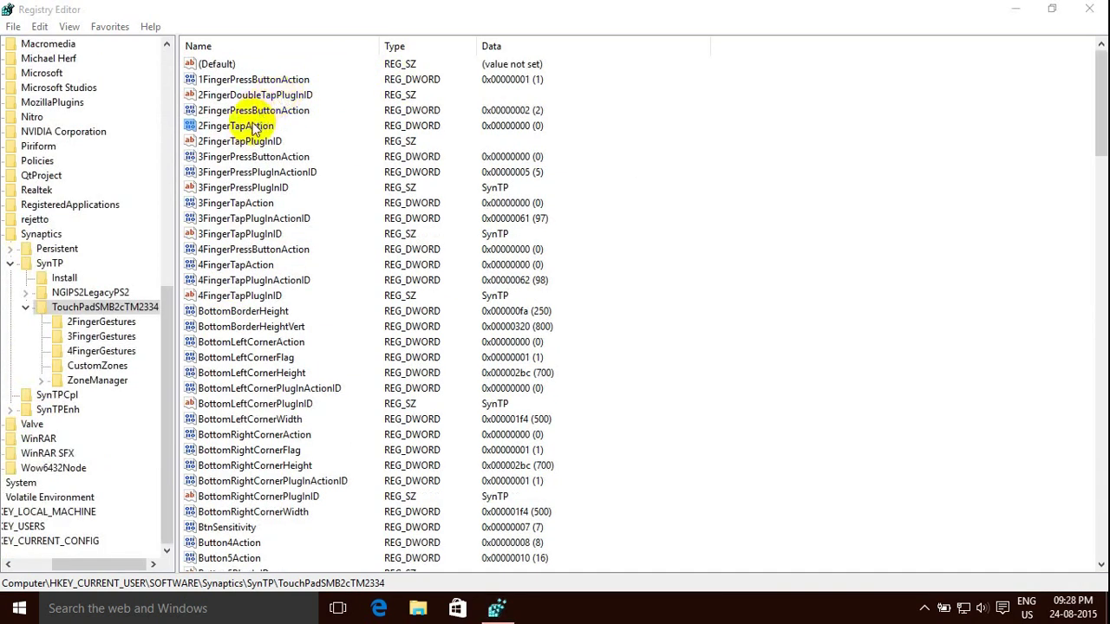
pyautogui.click(254, 128)
pyautogui.rightClick(253, 126)
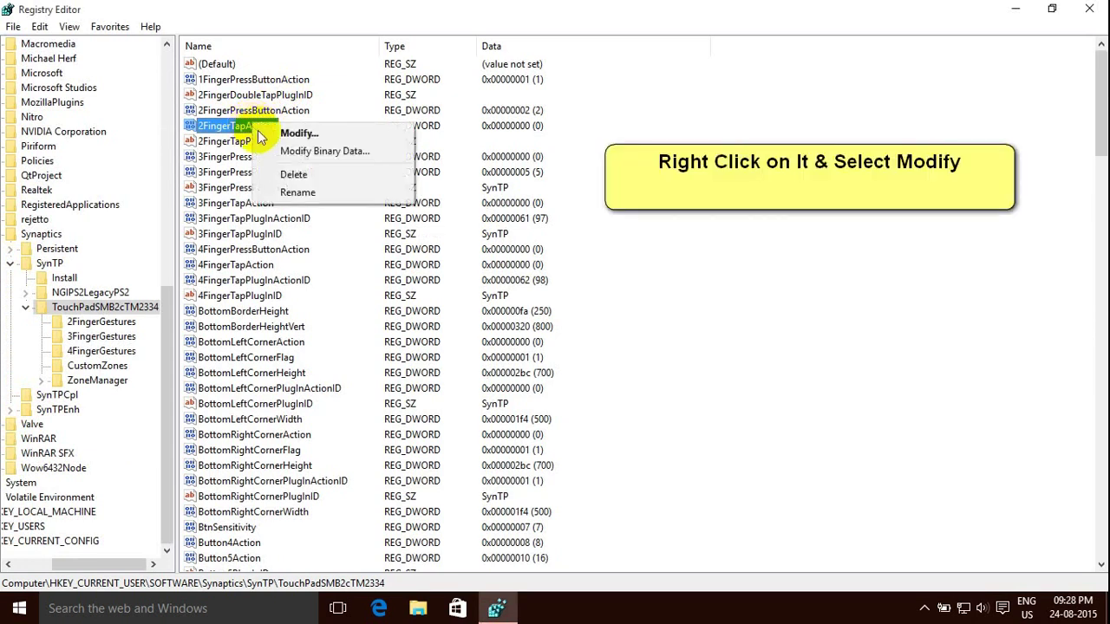
pyautogui.click(324, 134)
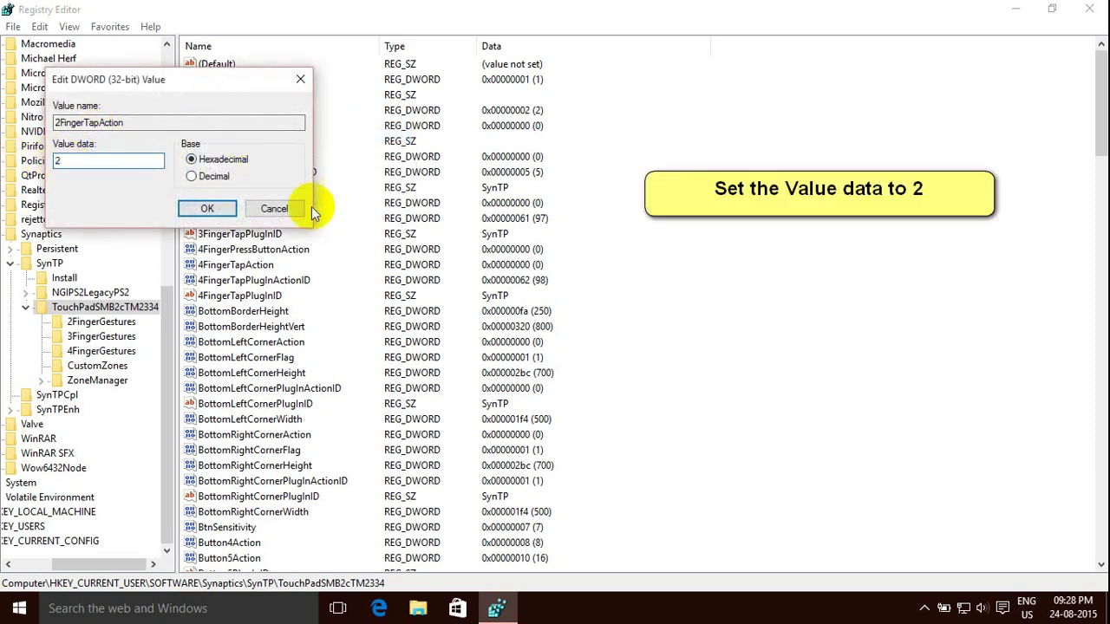
pyautogui.click(196, 210)
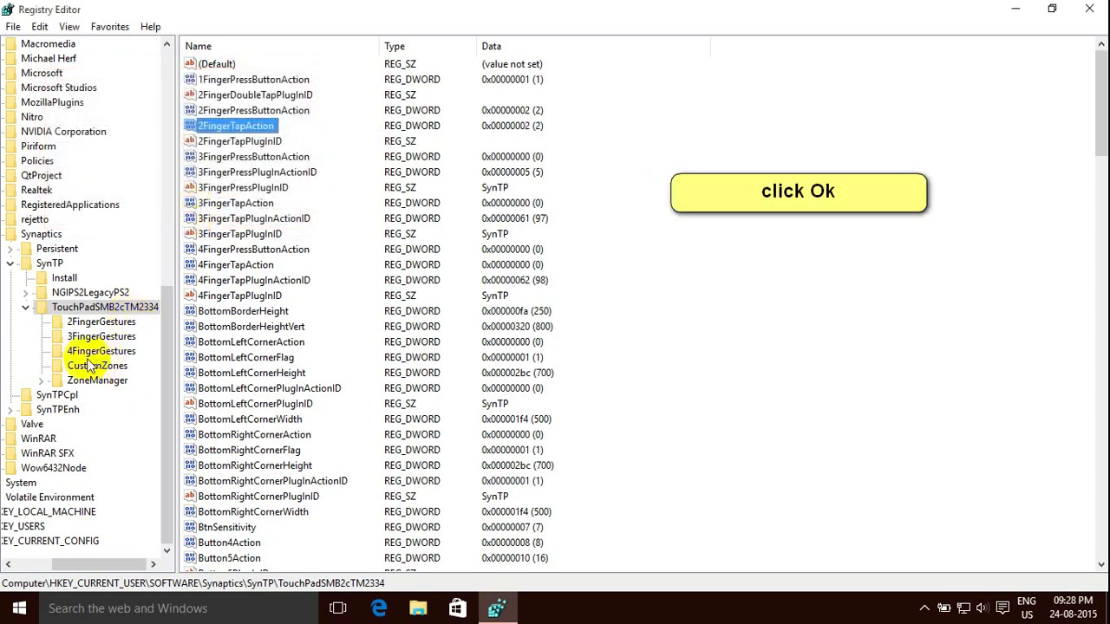
# Step: Collapse the expanded registry keys back up to HKEY_CURRENT_USER and close Registry Editor
pyautogui.click(25, 308)
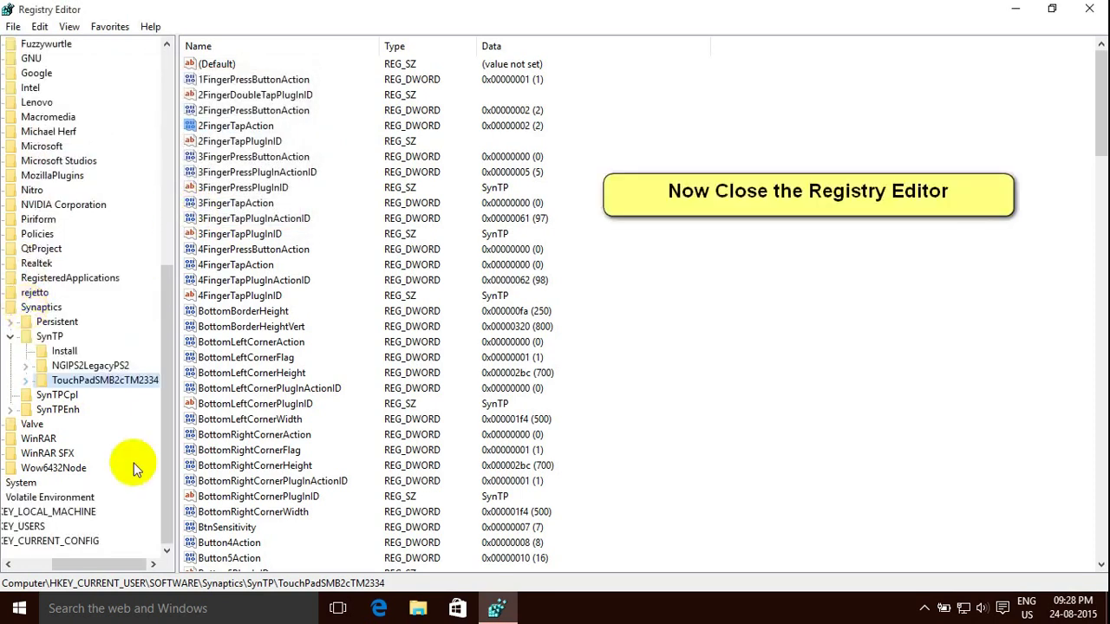
pyautogui.click(71, 336)
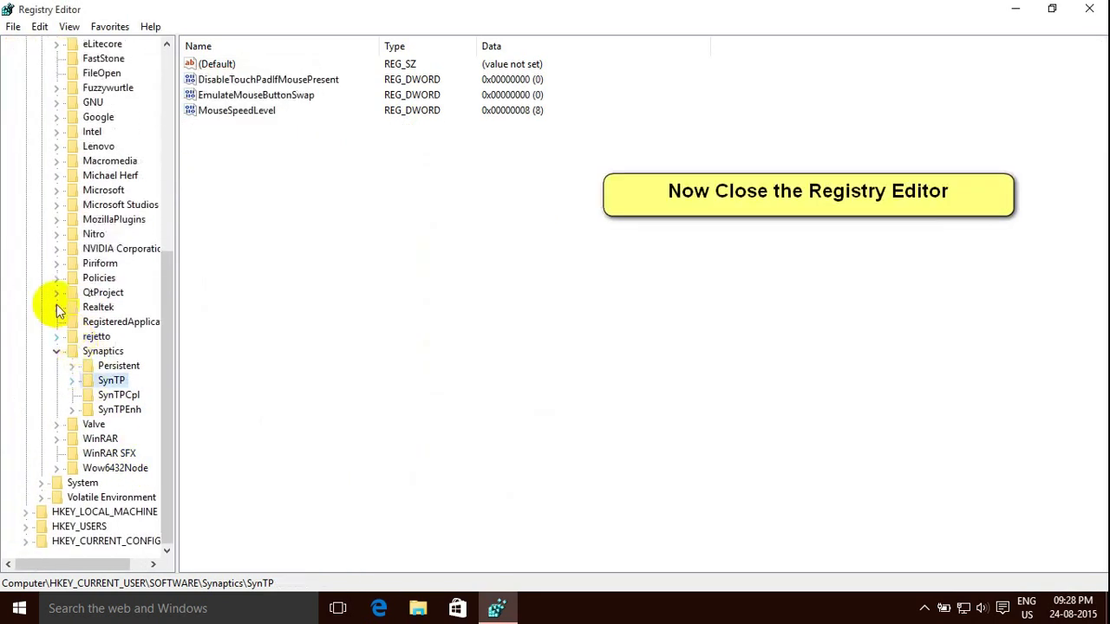
pyautogui.click(57, 349)
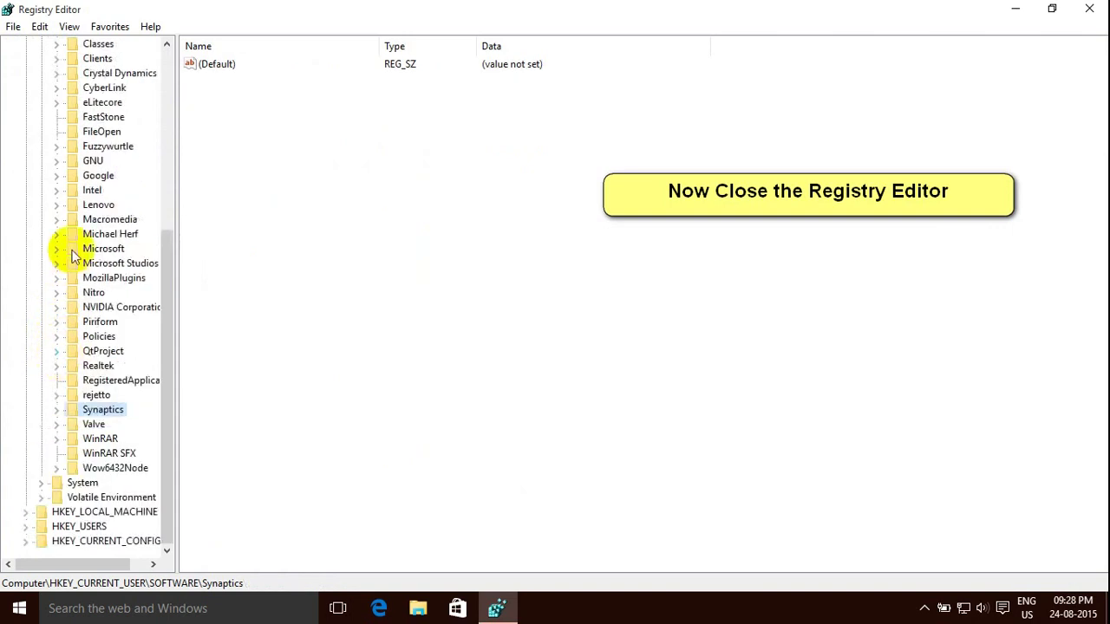
pyautogui.scroll(7, 69, 248)
pyautogui.click(40, 218)
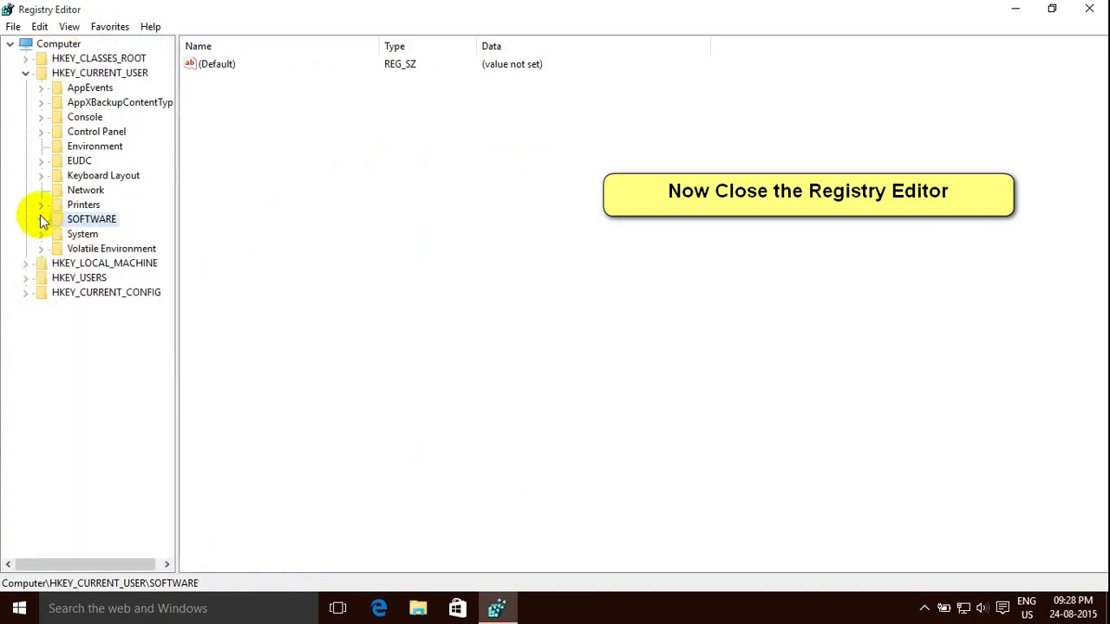
pyautogui.click(25, 73)
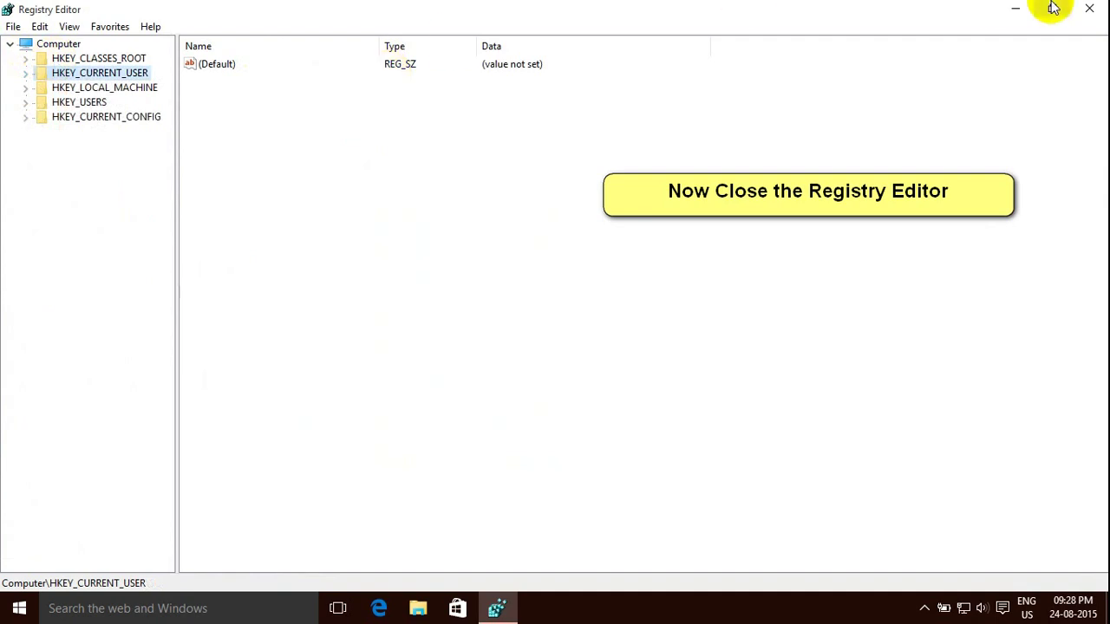
pyautogui.click(1090, 7)
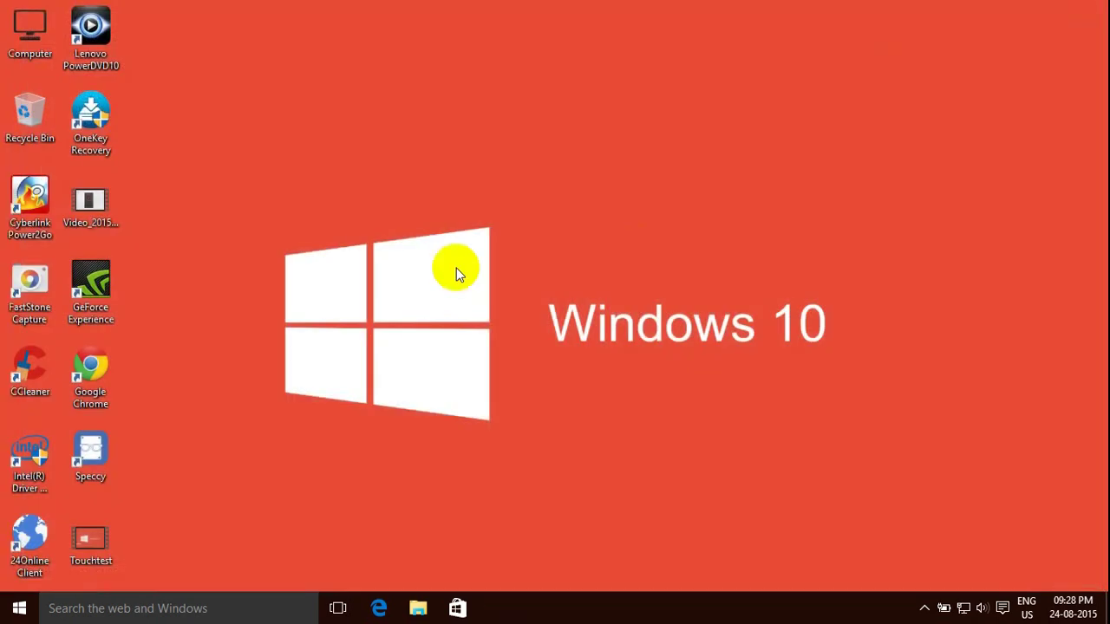
# Step: Restart the laptop
pyautogui.click(19, 609)
pyautogui.click(42, 548)
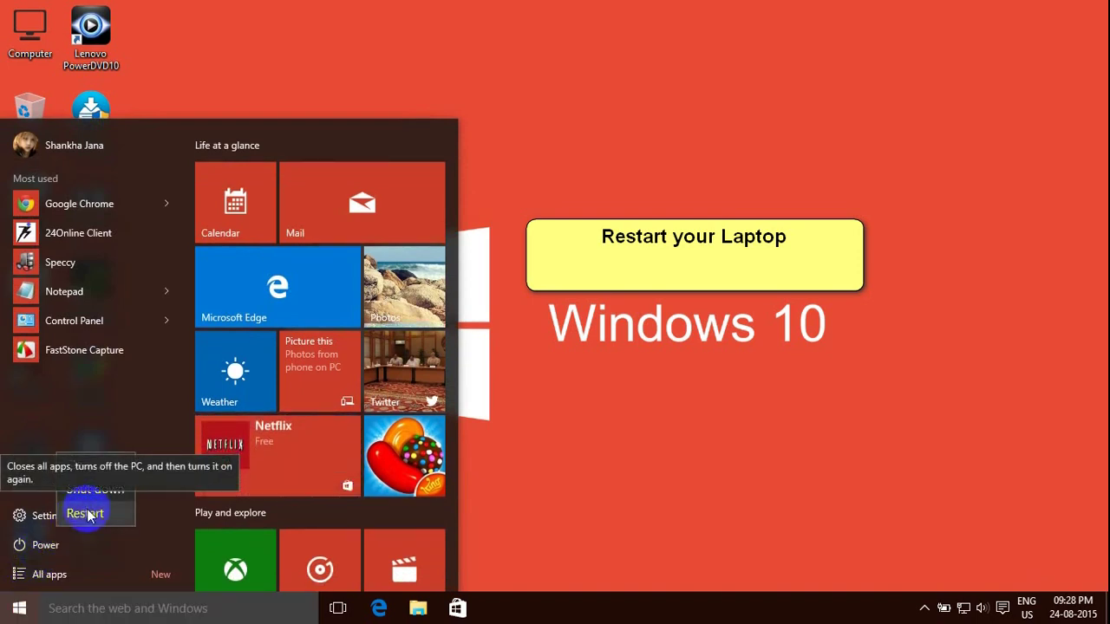
pyautogui.click(88, 514)
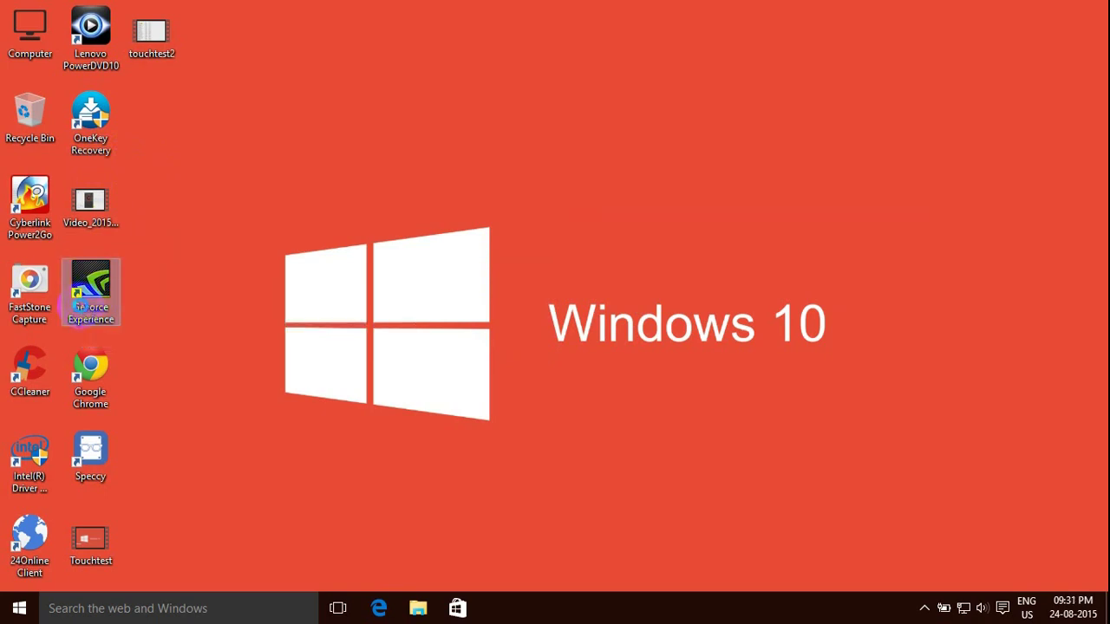
# Step: Test the two-finger tap by opening and dismissing the context menus of the GeForce Experience, OneKey Recovery and touchtest2 desktop icons
pyautogui.rightClick(78, 303)
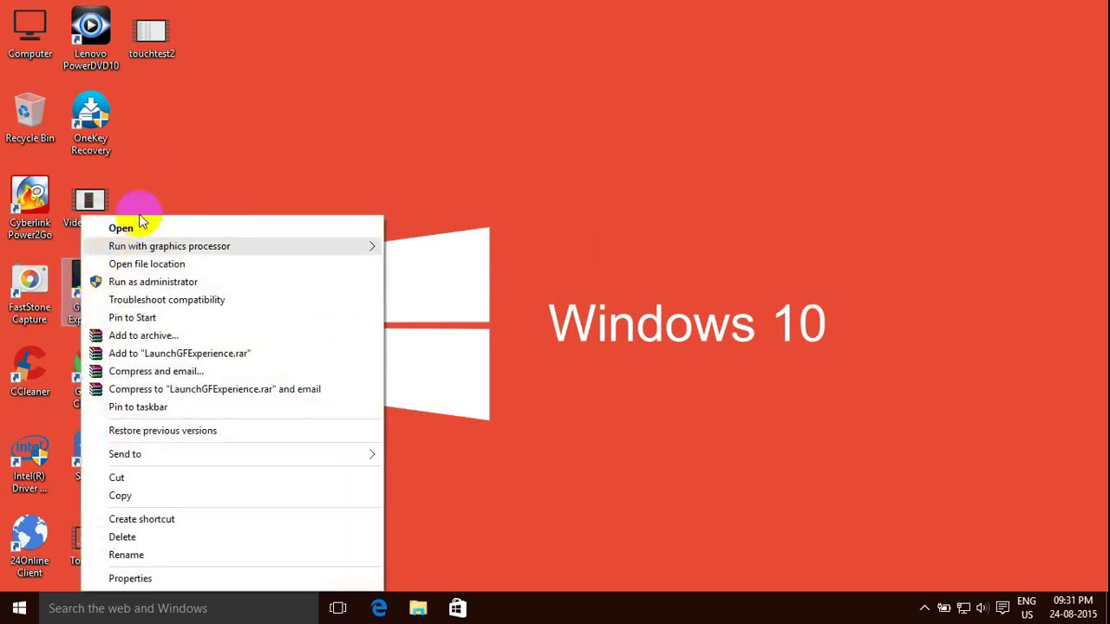
pyautogui.click(218, 178)
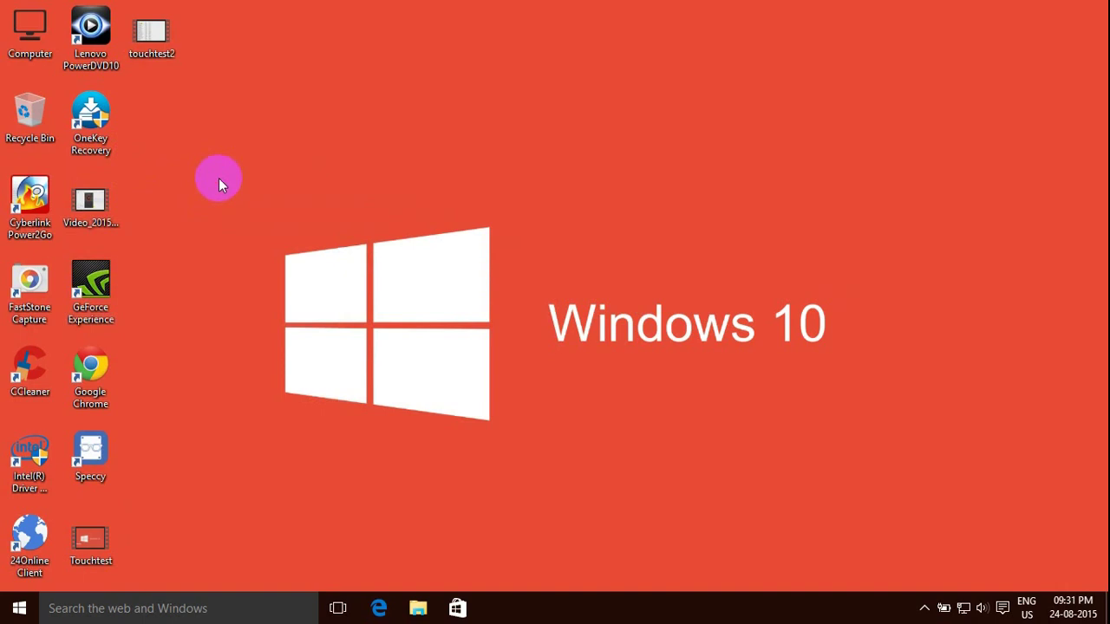
pyautogui.doubleClick(88, 131)
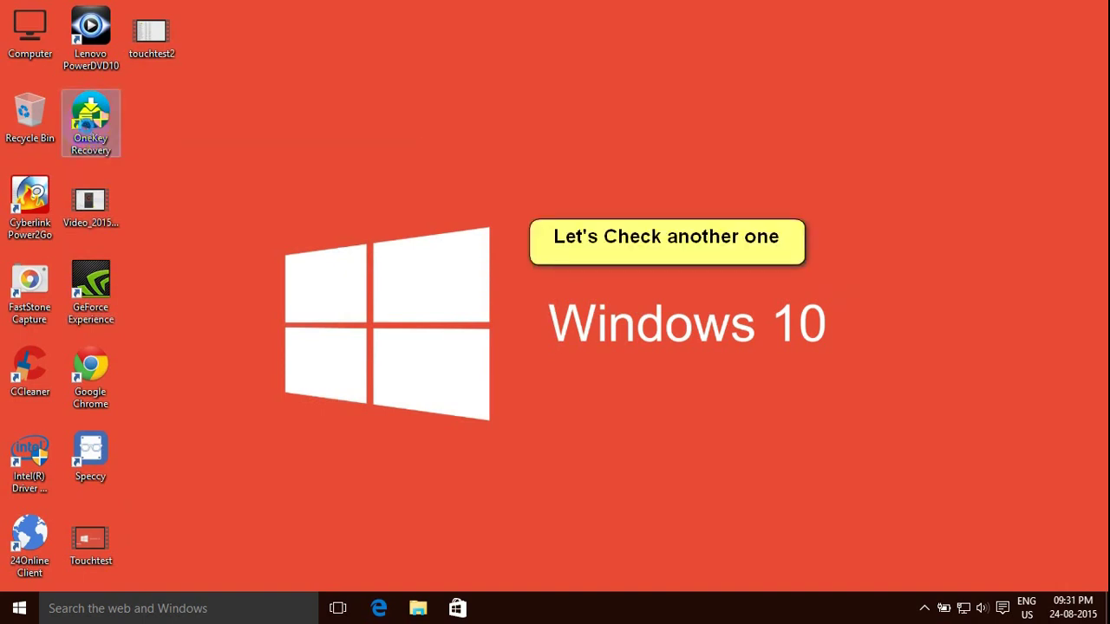
pyautogui.rightClick(89, 130)
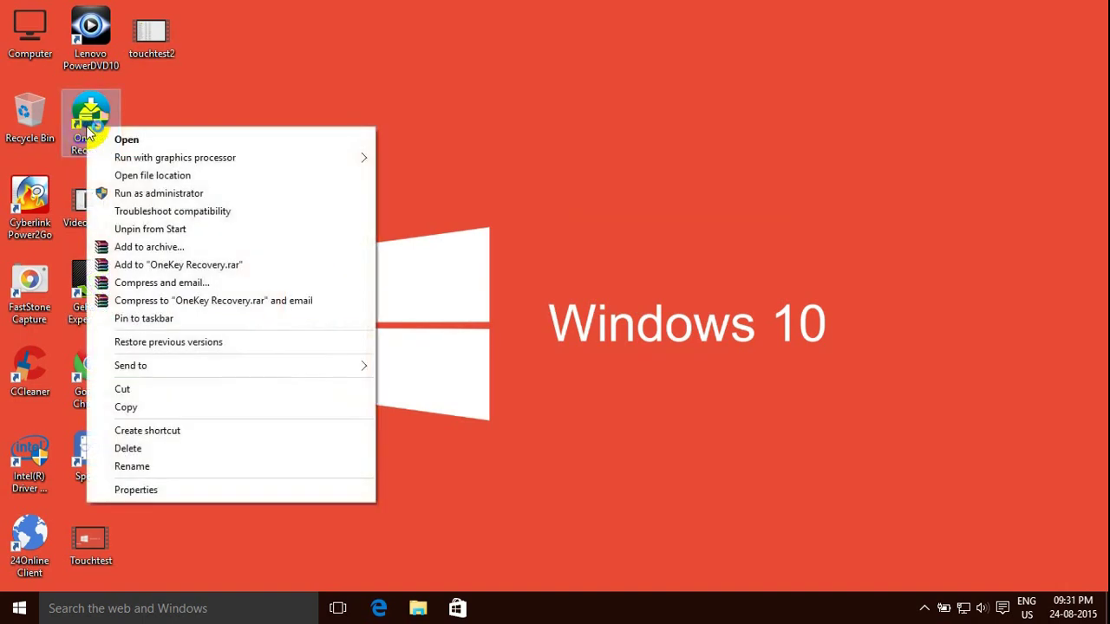
pyautogui.click(252, 47)
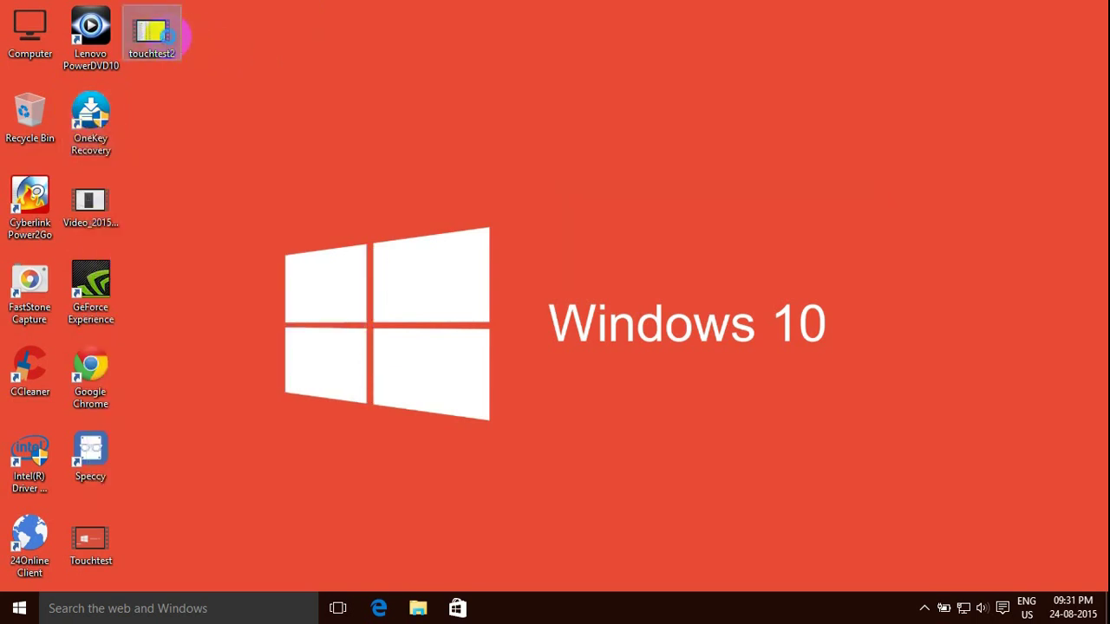
pyautogui.rightClick(168, 37)
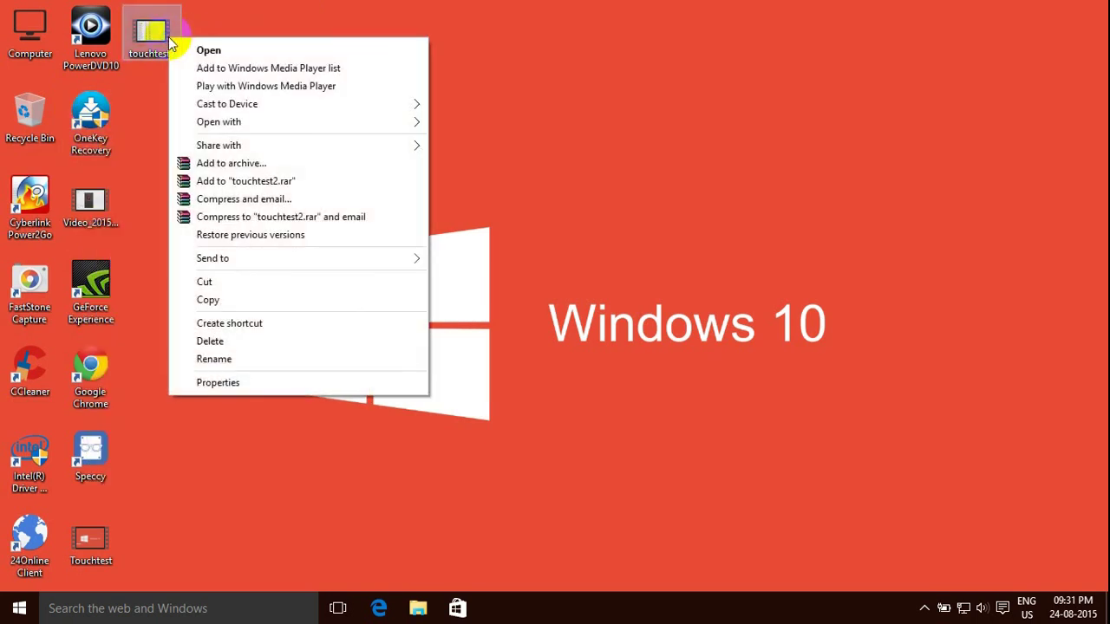
pyautogui.click(474, 180)
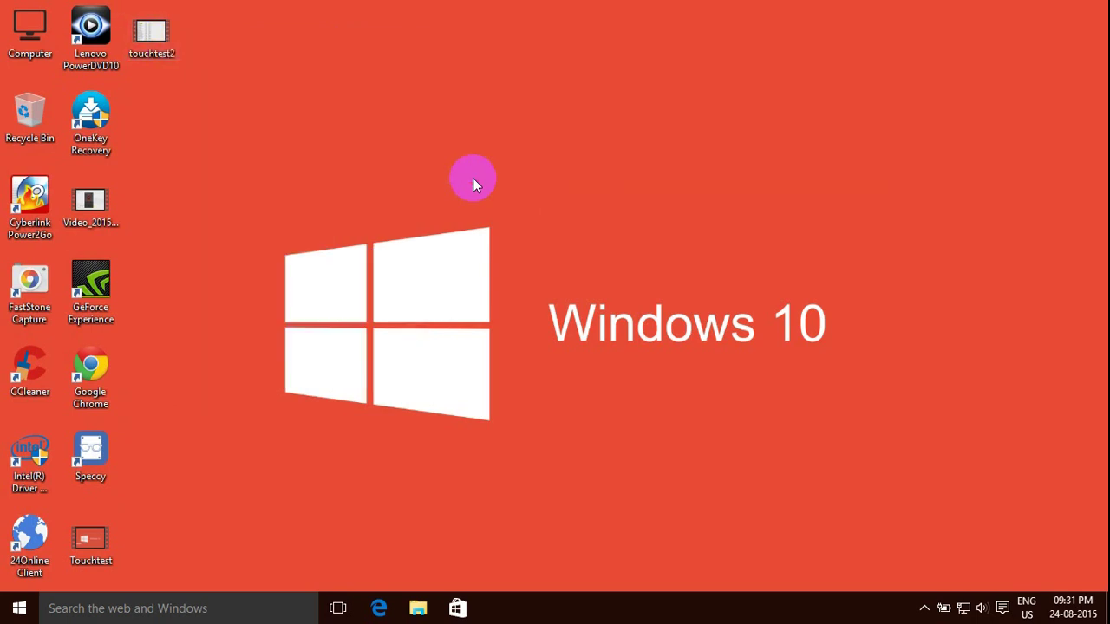